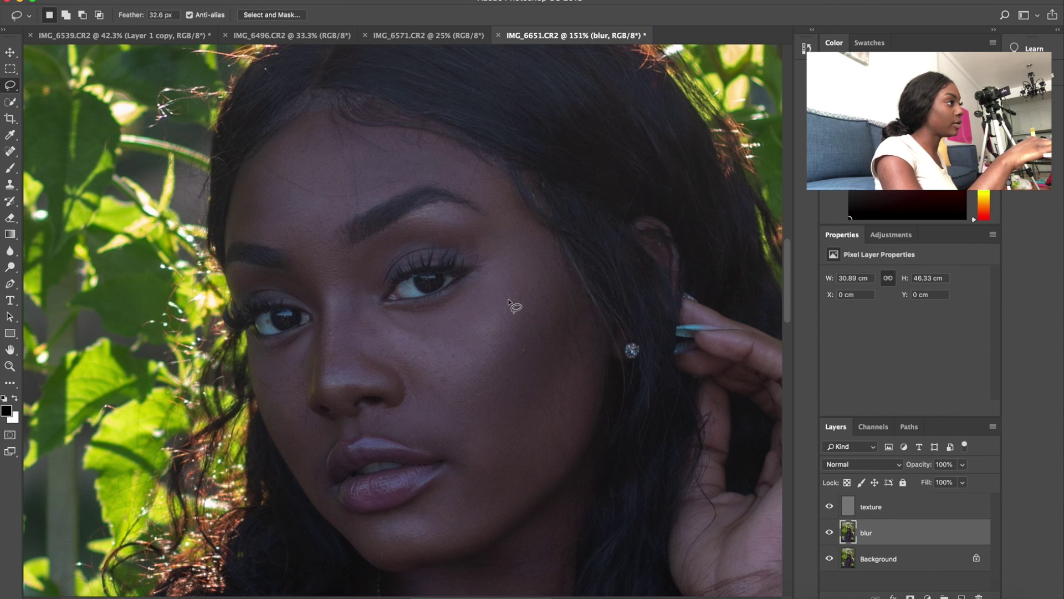
Step: Lasso a round area on the cheek beside the eye with a 32.6 px feather and preview it in Quick Mask mode
{"action": "left_click_drag", "start_coordinate": [508, 301], "coordinate": [489, 308]}
{"action": "mouse_move", "coordinate": [465, 342]}
{"action": "left_mouse_down"}
{"action": "mouse_move", "coordinate": [472, 381]}
{"action": "mouse_move", "coordinate": [505, 389]}
{"action": "mouse_move", "coordinate": [552, 347]}
{"action": "mouse_move", "coordinate": [506, 301]}
{"action": "left_mouse_up"}
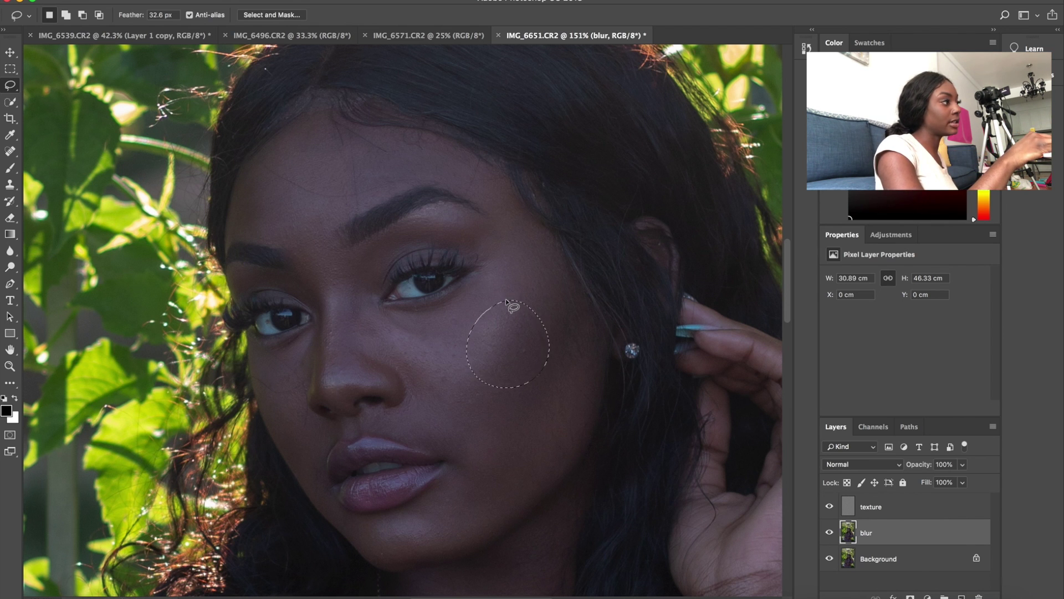
{"action": "key", "text": "q"}
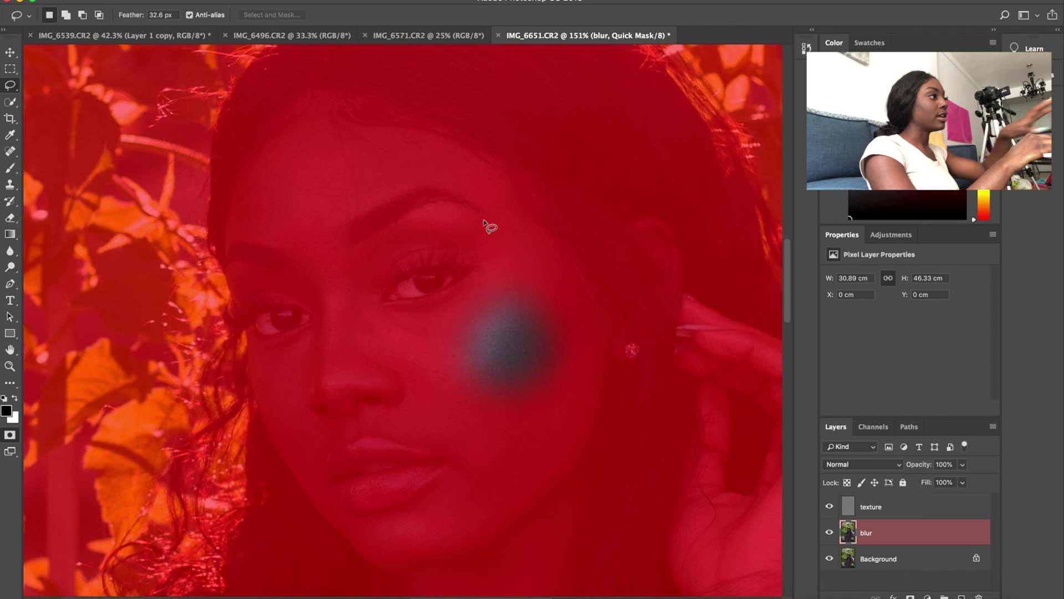
{"action": "key", "text": "q"}
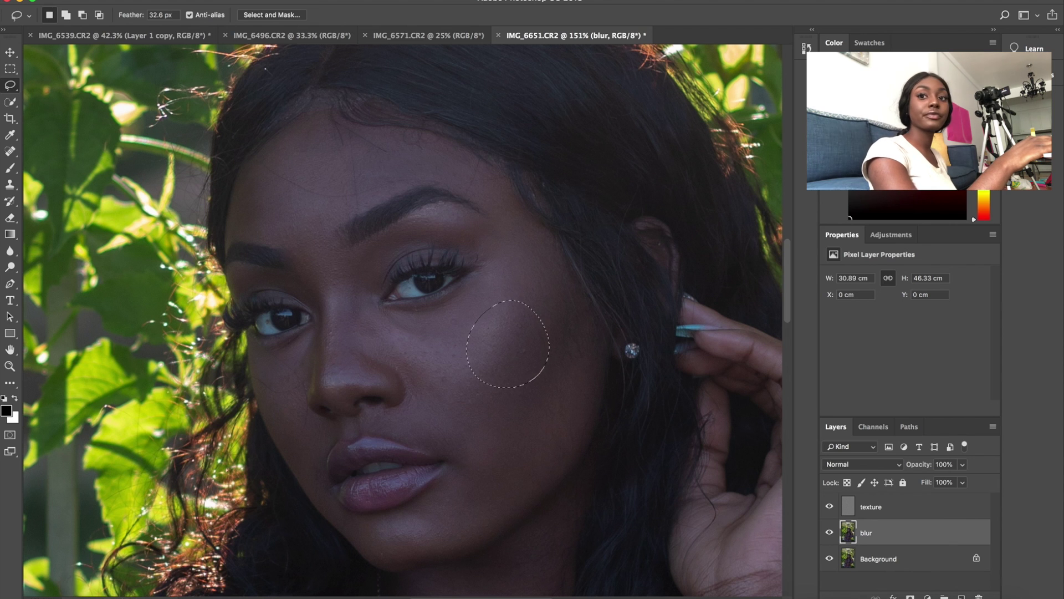
Step: Apply a Gaussian Blur with a 12.0-pixel radius to the selected cheek area on the blur layer
{"action": "left_click", "coordinate": [308, 0]}
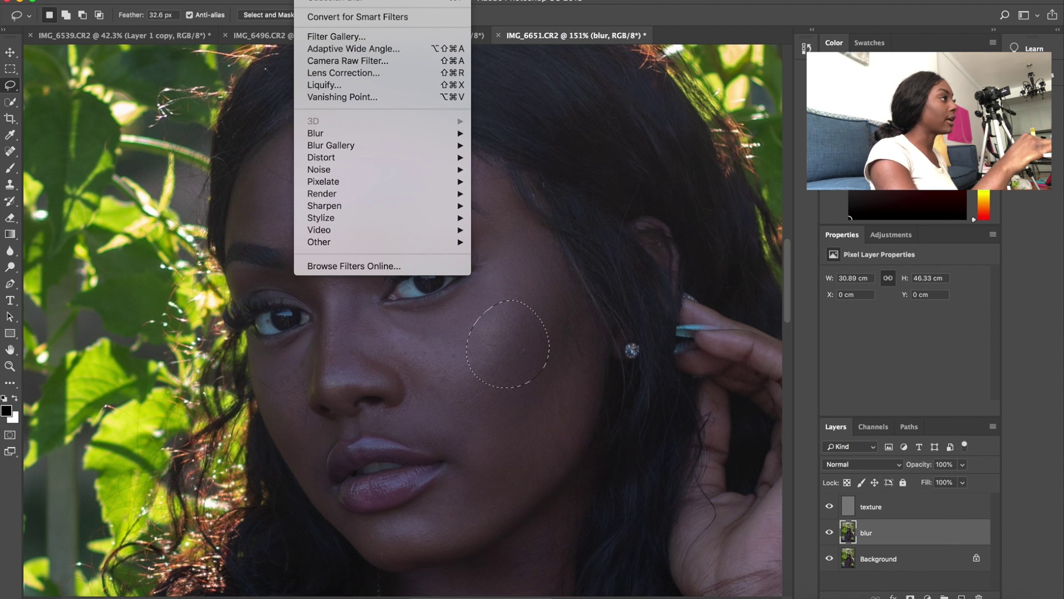
{"action": "mouse_move", "coordinate": [376, 132]}
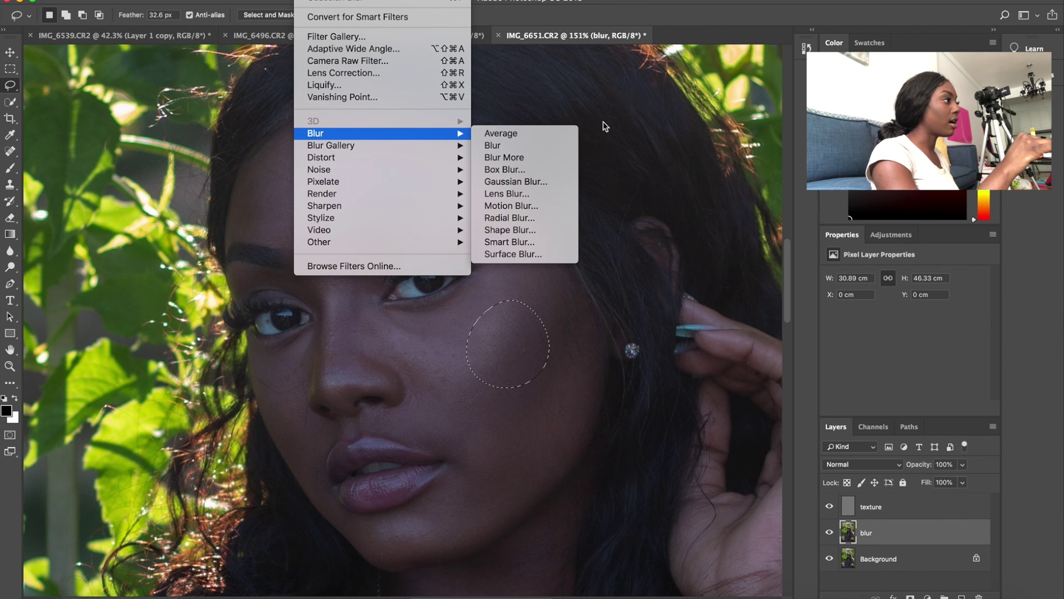
{"action": "left_click", "coordinate": [515, 182]}
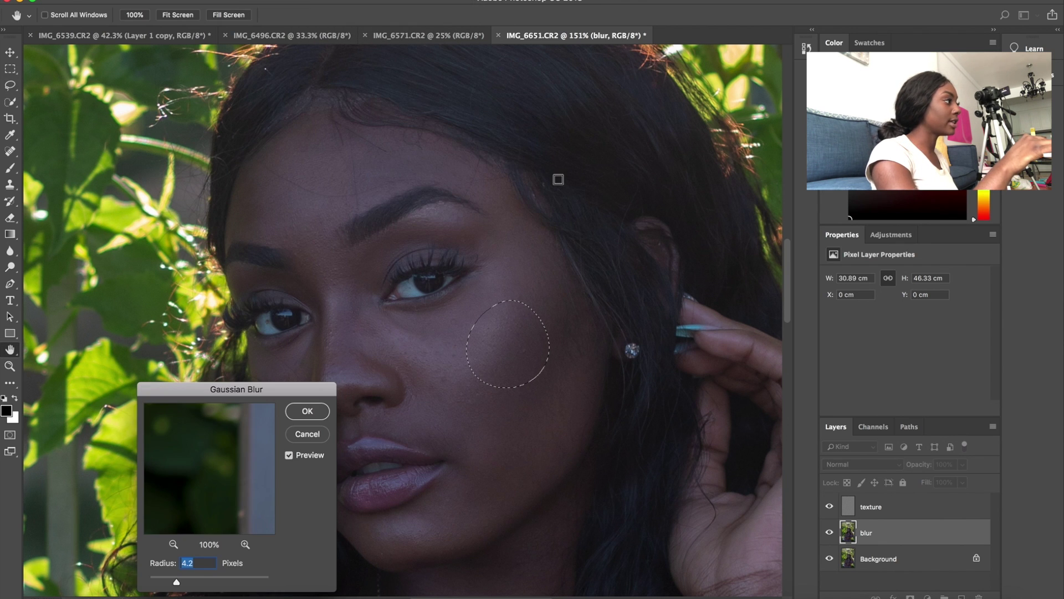
{"action": "left_click", "coordinate": [509, 343]}
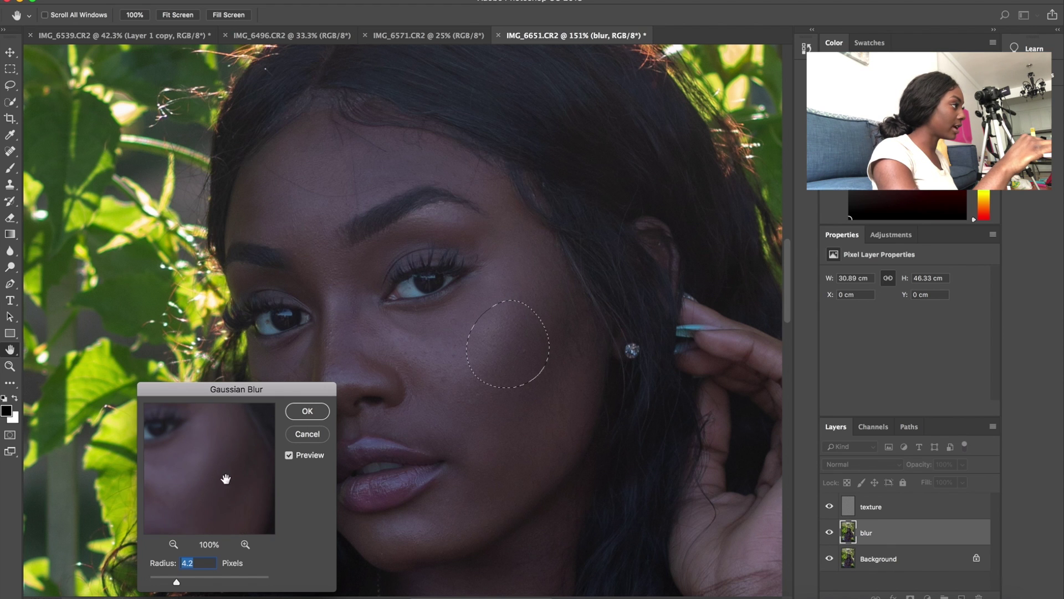
{"action": "left_click_drag", "start_coordinate": [177, 582], "coordinate": [211, 587]}
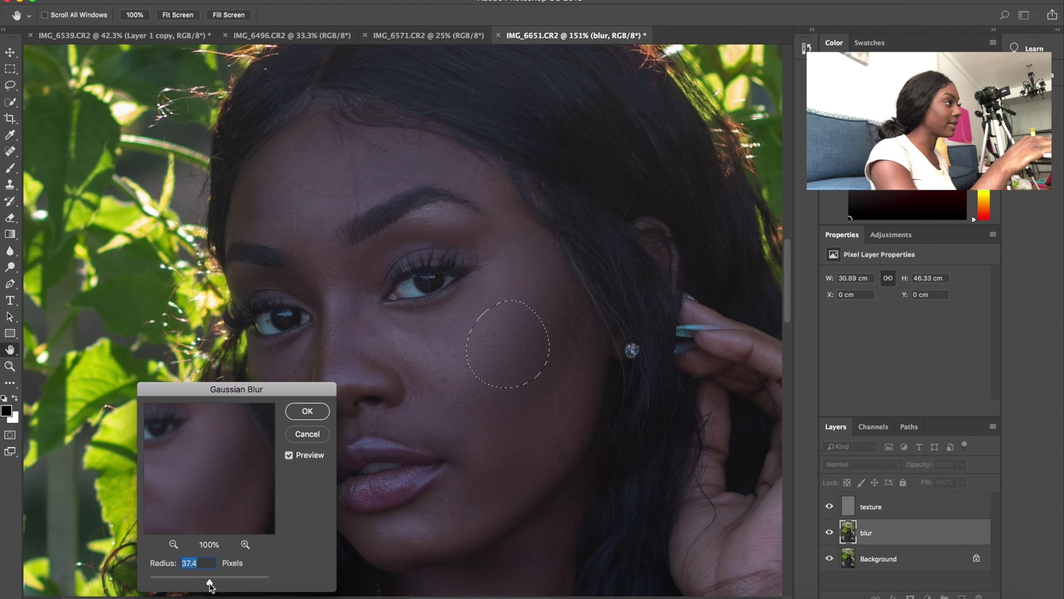
{"action": "left_click_drag", "start_coordinate": [210, 586], "coordinate": [130, 578]}
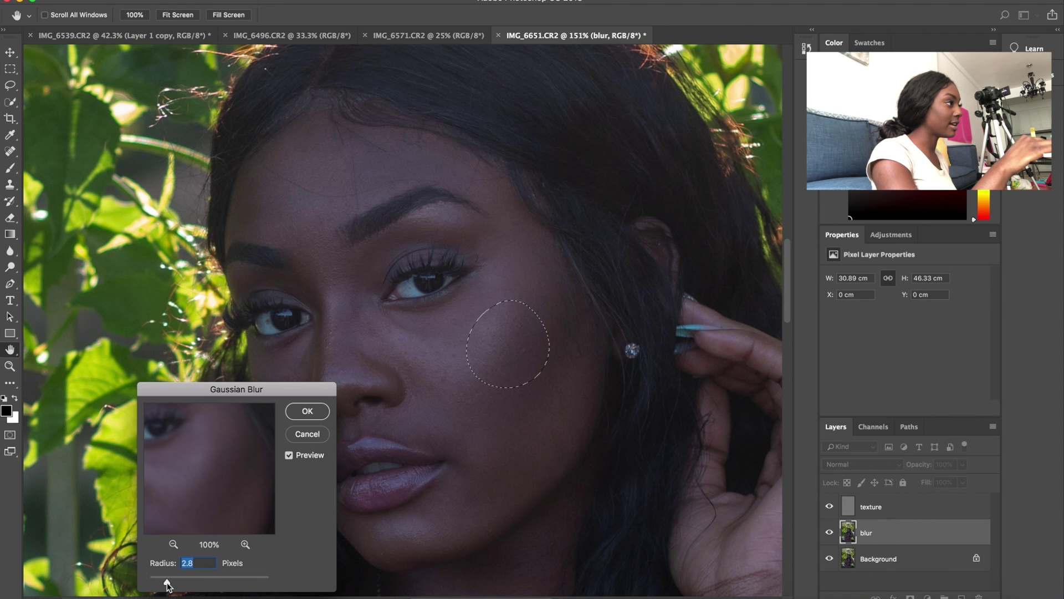
{"action": "left_click_drag", "start_coordinate": [175, 586], "coordinate": [199, 586]}
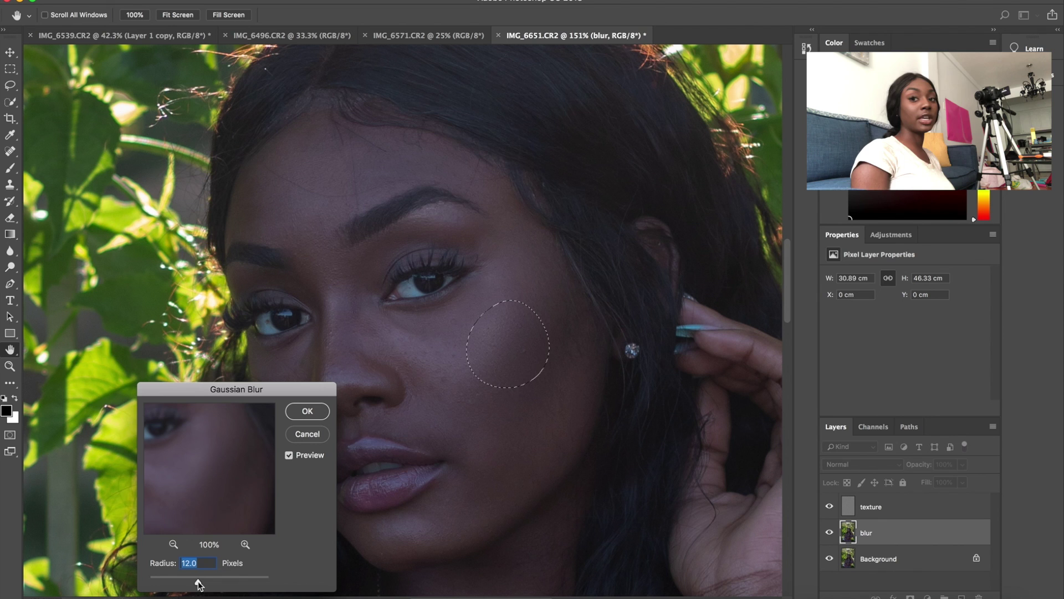
{"action": "left_click", "coordinate": [320, 411]}
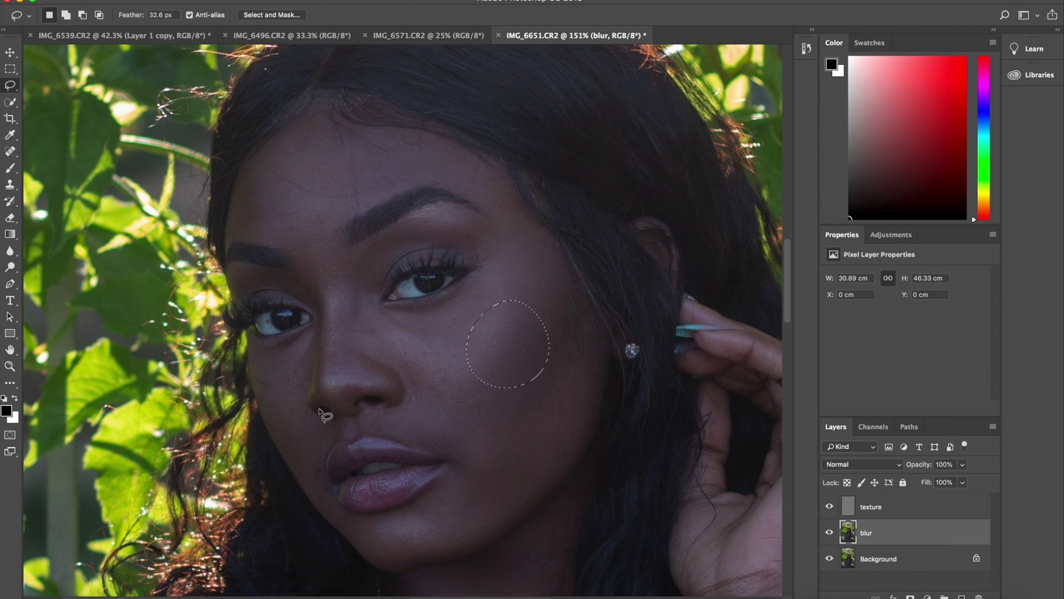
Step: Lasso the inner cheek under the eye and the outer cheek near the hair in turn, repeating the last Gaussian Blur on each
{"action": "mouse_move", "coordinate": [460, 314]}
{"action": "left_mouse_down"}
{"action": "mouse_move", "coordinate": [382, 342]}
{"action": "mouse_move", "coordinate": [411, 393]}
{"action": "mouse_move", "coordinate": [482, 415]}
{"action": "left_mouse_up"}
{"action": "left_click_drag", "start_coordinate": [460, 315], "coordinate": [460, 314]}
{"action": "left_click", "coordinate": [312, 0]}
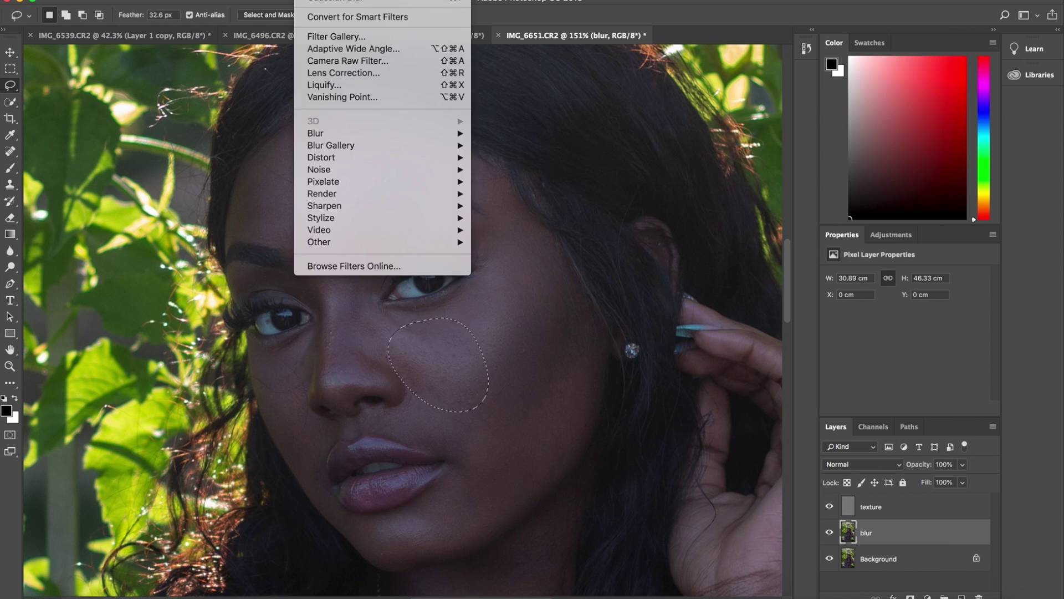
{"action": "left_click", "coordinate": [321, 2]}
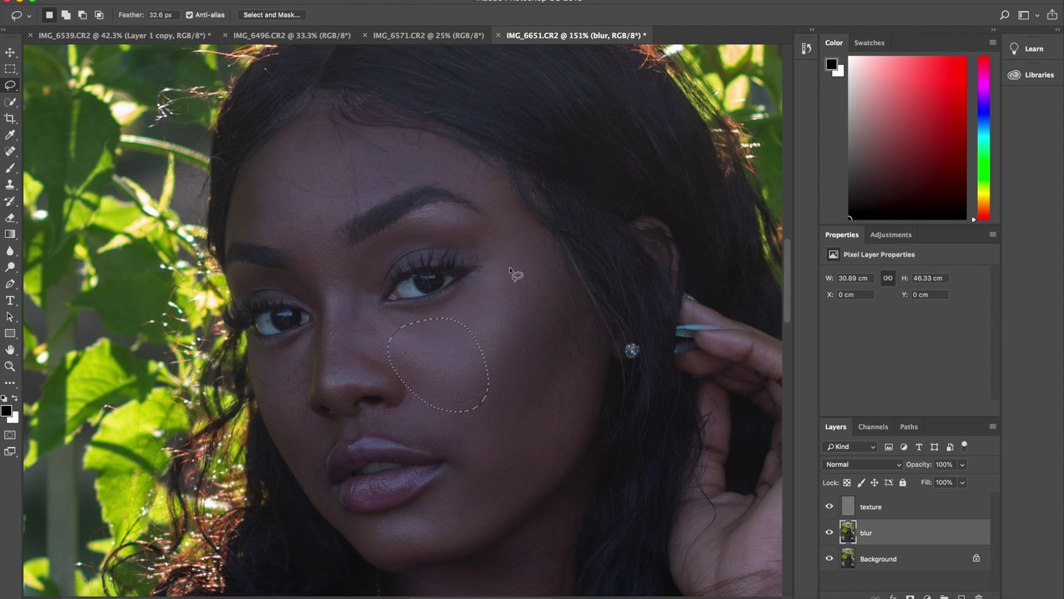
{"action": "mouse_move", "coordinate": [563, 292]}
{"action": "left_mouse_down"}
{"action": "mouse_move", "coordinate": [597, 323]}
{"action": "mouse_move", "coordinate": [601, 344]}
{"action": "mouse_move", "coordinate": [597, 391]}
{"action": "mouse_move", "coordinate": [571, 431]}
{"action": "mouse_move", "coordinate": [522, 408]}
{"action": "mouse_move", "coordinate": [515, 337]}
{"action": "mouse_move", "coordinate": [566, 295]}
{"action": "left_mouse_up"}
{"action": "left_click", "coordinate": [312, 1]}
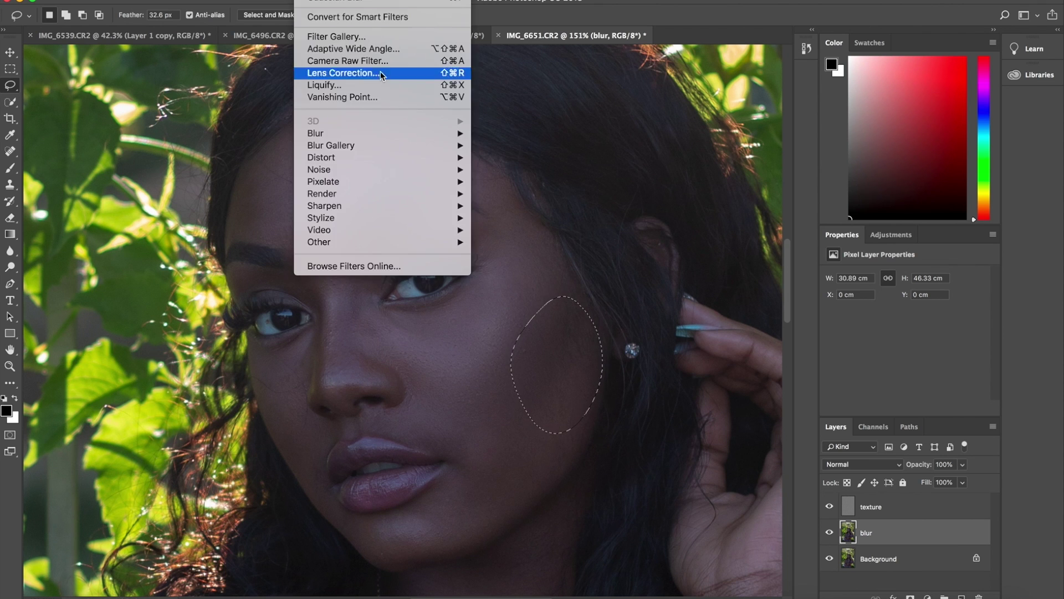
{"action": "left_click", "coordinate": [438, 2]}
Step: Lasso the lower cheek and the skin above the mouth corner in turn, repeating the last Gaussian Blur on each
{"action": "mouse_move", "coordinate": [542, 439]}
{"action": "left_mouse_down"}
{"action": "mouse_move", "coordinate": [488, 424]}
{"action": "mouse_move", "coordinate": [460, 462]}
{"action": "mouse_move", "coordinate": [485, 504]}
{"action": "mouse_move", "coordinate": [528, 501]}
{"action": "mouse_move", "coordinate": [555, 465]}
{"action": "mouse_move", "coordinate": [532, 433]}
{"action": "left_mouse_up"}
{"action": "left_click", "coordinate": [312, 0]}
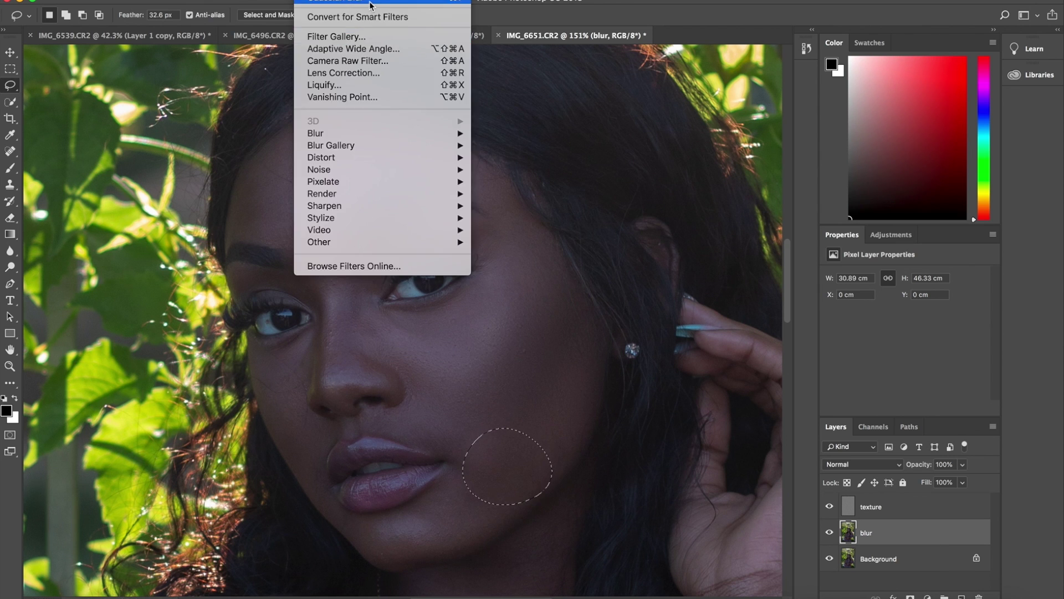
{"action": "left_click", "coordinate": [371, 3]}
{"action": "mouse_move", "coordinate": [431, 407]}
{"action": "left_mouse_down"}
{"action": "mouse_move", "coordinate": [408, 411]}
{"action": "mouse_move", "coordinate": [411, 439]}
{"action": "mouse_move", "coordinate": [450, 460]}
{"action": "mouse_move", "coordinate": [488, 447]}
{"action": "mouse_move", "coordinate": [420, 406]}
{"action": "left_mouse_up"}
{"action": "left_click", "coordinate": [312, 0]}
{"action": "left_click", "coordinate": [322, 3]}
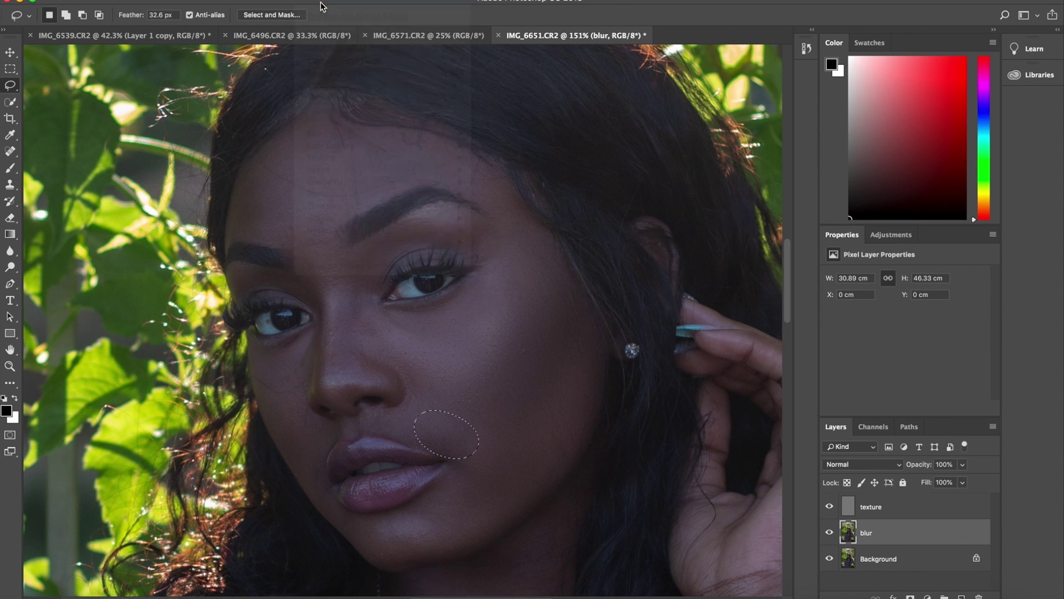
Step: Lasso the nose from bridge to tip and apply the last Gaussian Blur to it twice
{"action": "mouse_move", "coordinate": [371, 304]}
{"action": "left_mouse_down"}
{"action": "mouse_move", "coordinate": [350, 335]}
{"action": "mouse_move", "coordinate": [365, 376]}
{"action": "mouse_move", "coordinate": [397, 403]}
{"action": "mouse_move", "coordinate": [422, 394]}
{"action": "mouse_move", "coordinate": [373, 302]}
{"action": "mouse_move", "coordinate": [342, 293]}
{"action": "mouse_move", "coordinate": [316, 352]}
{"action": "mouse_move", "coordinate": [317, 398]}
{"action": "mouse_move", "coordinate": [369, 359]}
{"action": "mouse_move", "coordinate": [330, 296]}
{"action": "left_mouse_up"}
{"action": "left_click", "coordinate": [310, 1]}
{"action": "left_click", "coordinate": [359, 2]}
{"action": "left_click", "coordinate": [312, 0]}
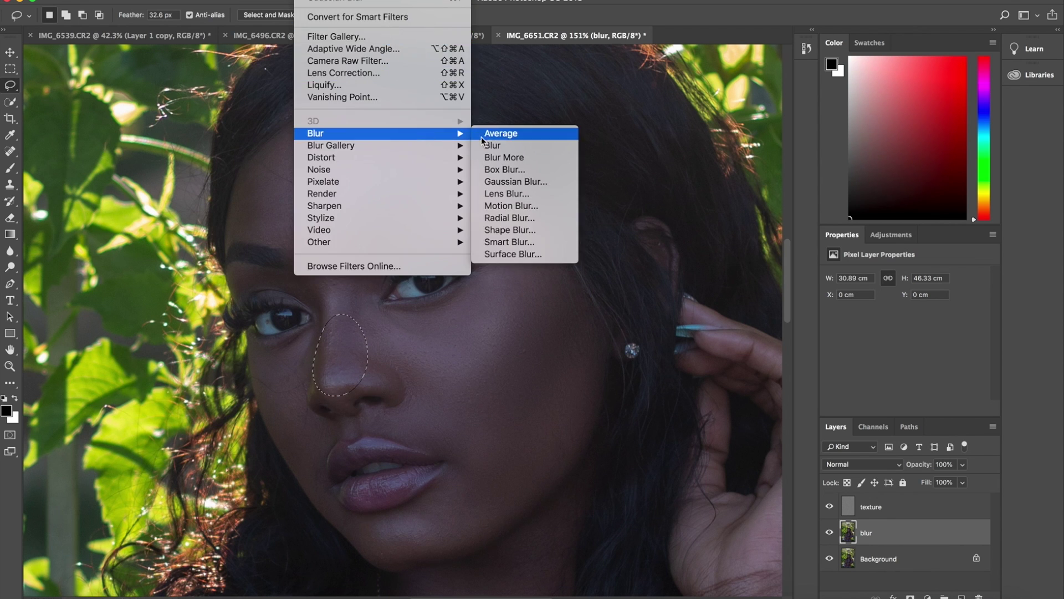
{"action": "left_click", "coordinate": [437, 3]}
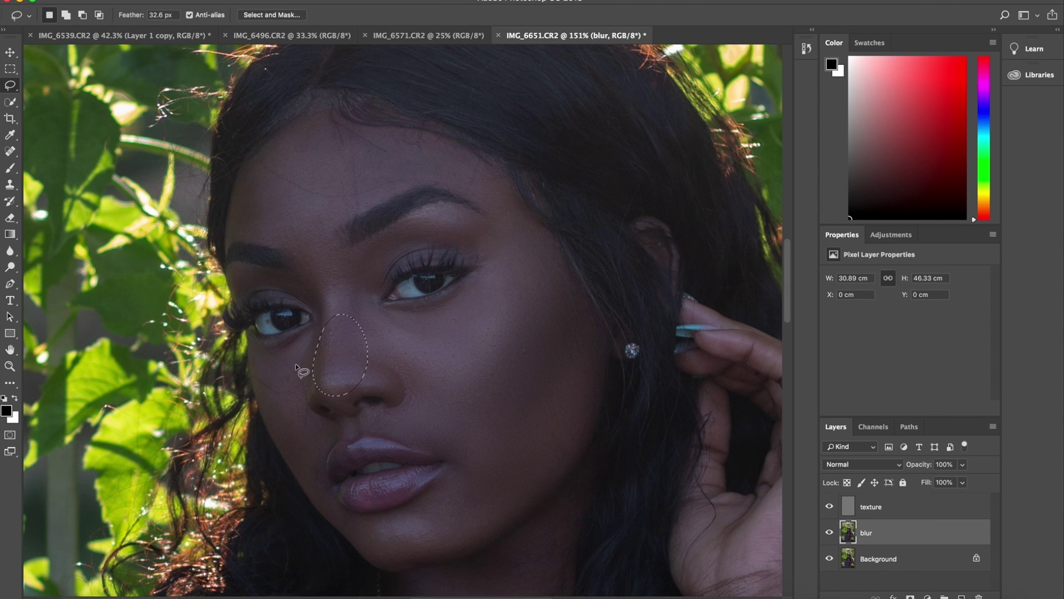
Step: Lasso the far cheek beside the nose and the chin in turn, repeating the last Gaussian Blur on each
{"action": "mouse_move", "coordinate": [293, 357]}
{"action": "left_mouse_down"}
{"action": "mouse_move", "coordinate": [269, 366]}
{"action": "mouse_move", "coordinate": [265, 397]}
{"action": "mouse_move", "coordinate": [281, 435]}
{"action": "mouse_move", "coordinate": [308, 441]}
{"action": "mouse_move", "coordinate": [293, 355]}
{"action": "left_mouse_up"}
{"action": "left_click", "coordinate": [312, 1]}
{"action": "left_click", "coordinate": [331, 2]}
{"action": "mouse_move", "coordinate": [457, 486]}
{"action": "left_mouse_down"}
{"action": "mouse_move", "coordinate": [361, 531]}
{"action": "mouse_move", "coordinate": [368, 556]}
{"action": "mouse_move", "coordinate": [420, 579]}
{"action": "mouse_move", "coordinate": [498, 530]}
{"action": "mouse_move", "coordinate": [449, 487]}
{"action": "left_mouse_up"}
{"action": "left_click", "coordinate": [311, 1]}
{"action": "mouse_move", "coordinate": [463, 137]}
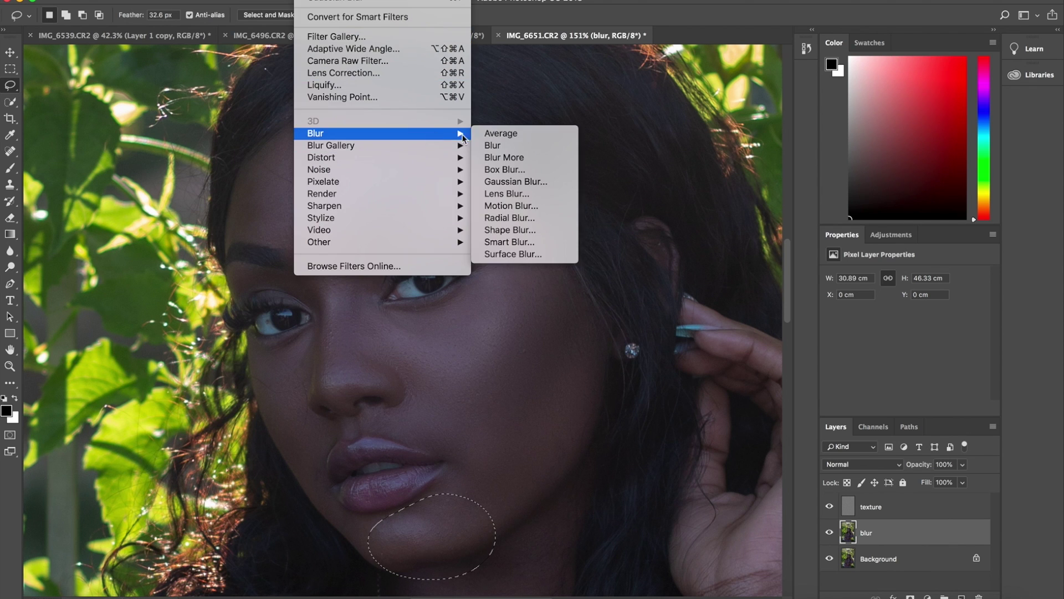
{"action": "left_click", "coordinate": [409, 2]}
Step: Lasso the area between the eyebrows and the left part of the forehead in turn, repeating the last Gaussian Blur on each
{"action": "mouse_move", "coordinate": [331, 236]}
{"action": "left_mouse_down"}
{"action": "mouse_move", "coordinate": [295, 266]}
{"action": "mouse_move", "coordinate": [328, 298]}
{"action": "mouse_move", "coordinate": [347, 252]}
{"action": "mouse_move", "coordinate": [326, 238]}
{"action": "left_mouse_up"}
{"action": "left_click", "coordinate": [313, 1]}
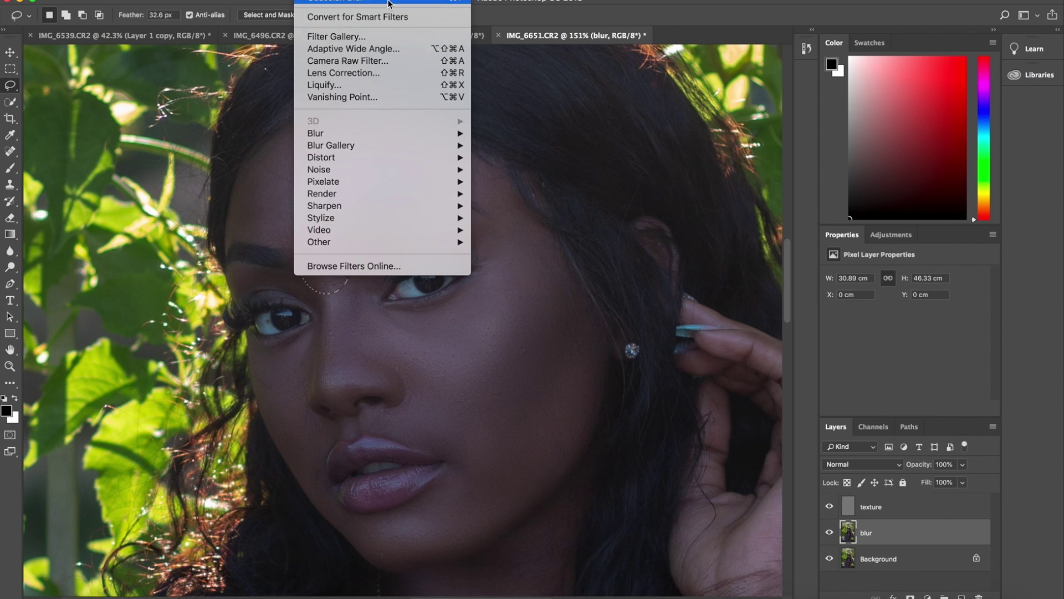
{"action": "left_click", "coordinate": [360, 2]}
{"action": "mouse_move", "coordinate": [320, 128]}
{"action": "left_mouse_down"}
{"action": "mouse_move", "coordinate": [271, 148]}
{"action": "mouse_move", "coordinate": [245, 180]}
{"action": "mouse_move", "coordinate": [239, 230]}
{"action": "mouse_move", "coordinate": [271, 237]}
{"action": "mouse_move", "coordinate": [346, 214]}
{"action": "mouse_move", "coordinate": [396, 159]}
{"action": "mouse_move", "coordinate": [347, 121]}
{"action": "mouse_move", "coordinate": [320, 120]}
{"action": "left_mouse_up"}
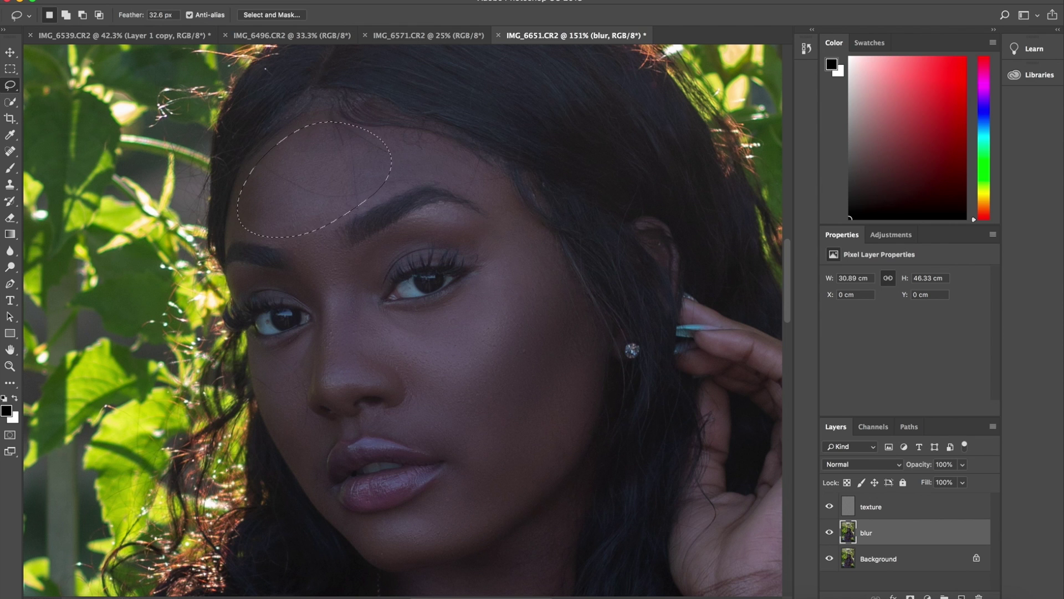
{"action": "left_click", "coordinate": [313, 2]}
{"action": "mouse_move", "coordinate": [402, 134]}
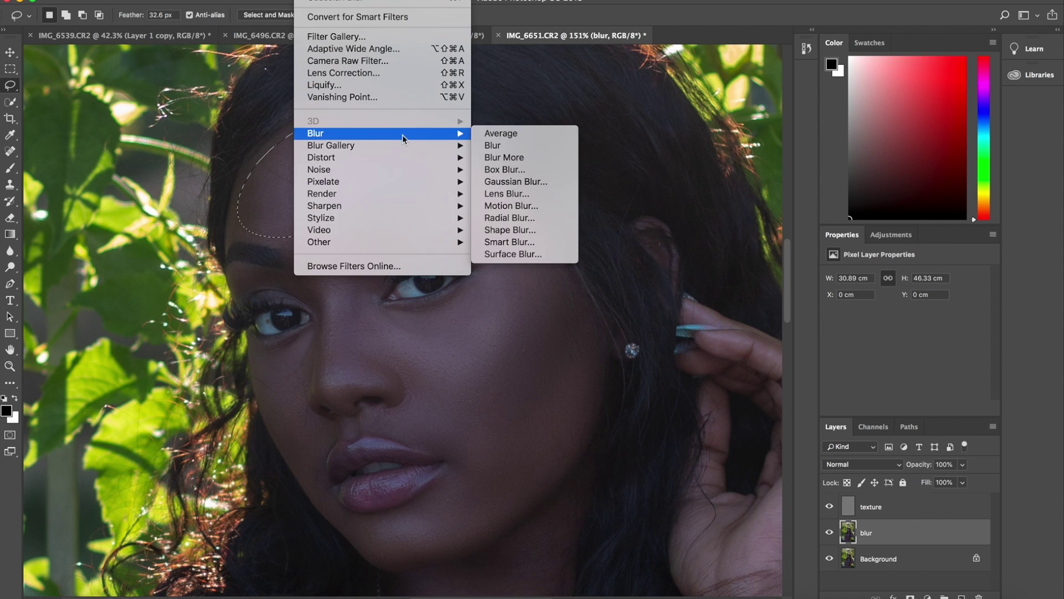
{"action": "left_click", "coordinate": [404, 3]}
Step: Smooth the forehead above the right eyebrow and the skin between nose and upper lip with lasso selections and the last Gaussian Blur
{"action": "left_click", "coordinate": [456, 150]}
{"action": "mouse_move", "coordinate": [457, 148]}
{"action": "left_mouse_down"}
{"action": "mouse_move", "coordinate": [415, 141]}
{"action": "mouse_move", "coordinate": [367, 154]}
{"action": "mouse_move", "coordinate": [408, 187]}
{"action": "mouse_move", "coordinate": [445, 188]}
{"action": "mouse_move", "coordinate": [486, 209]}
{"action": "mouse_move", "coordinate": [517, 201]}
{"action": "mouse_move", "coordinate": [484, 160]}
{"action": "mouse_move", "coordinate": [454, 149]}
{"action": "left_mouse_up"}
{"action": "left_click", "coordinate": [313, 1]}
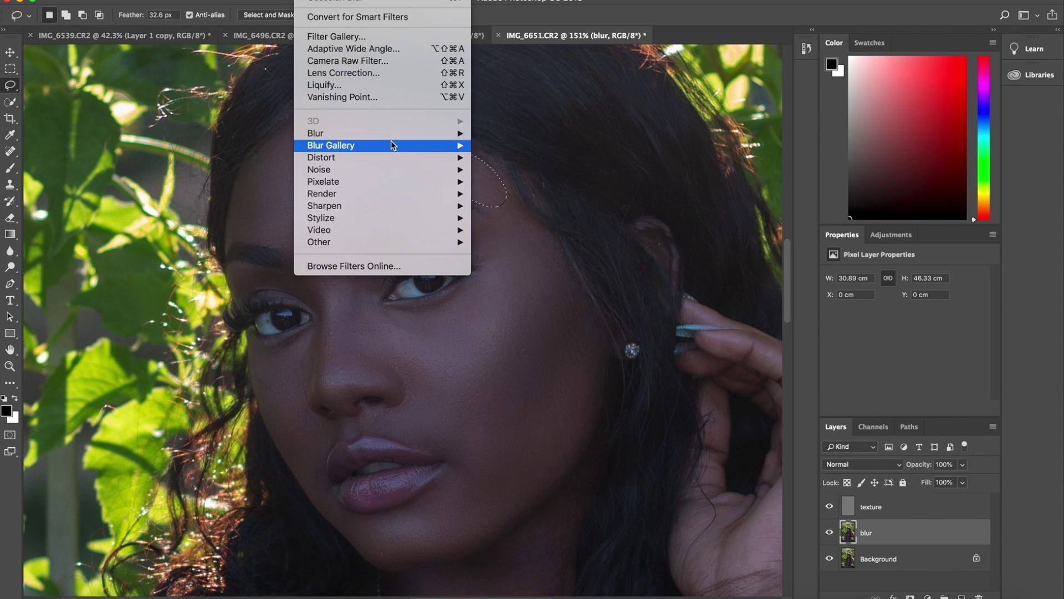
{"action": "left_click", "coordinate": [396, 2]}
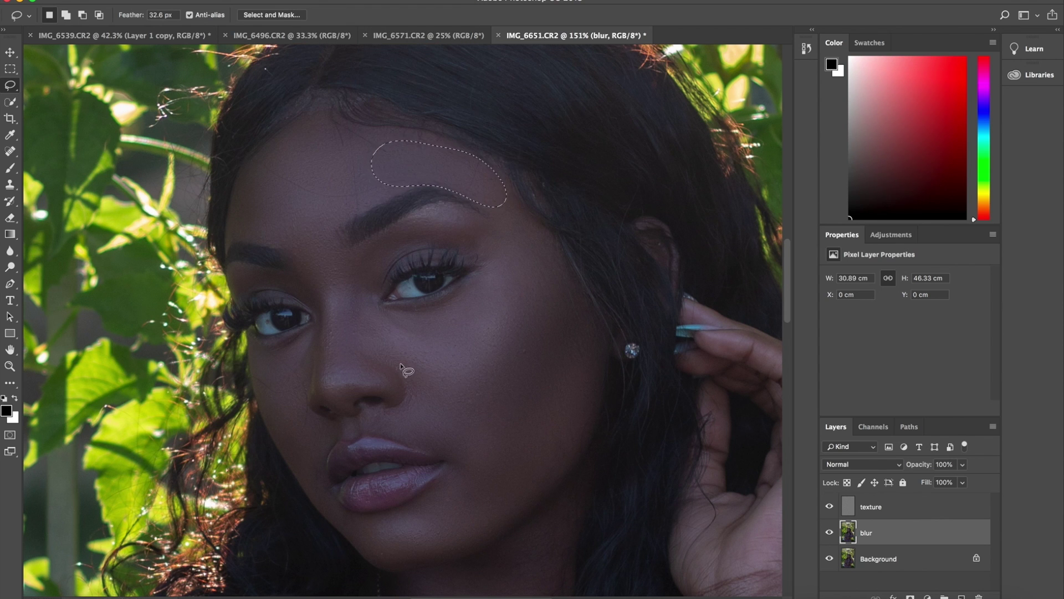
{"action": "mouse_move", "coordinate": [386, 413]}
{"action": "left_mouse_down"}
{"action": "mouse_move", "coordinate": [349, 412]}
{"action": "mouse_move", "coordinate": [315, 437]}
{"action": "mouse_move", "coordinate": [442, 432]}
{"action": "mouse_move", "coordinate": [383, 402]}
{"action": "mouse_move", "coordinate": [353, 408]}
{"action": "mouse_move", "coordinate": [355, 435]}
{"action": "mouse_move", "coordinate": [384, 420]}
{"action": "left_mouse_up"}
{"action": "left_click", "coordinate": [626, 198]}
{"action": "left_click", "coordinate": [308, 0]}
{"action": "left_click", "coordinate": [315, 1]}
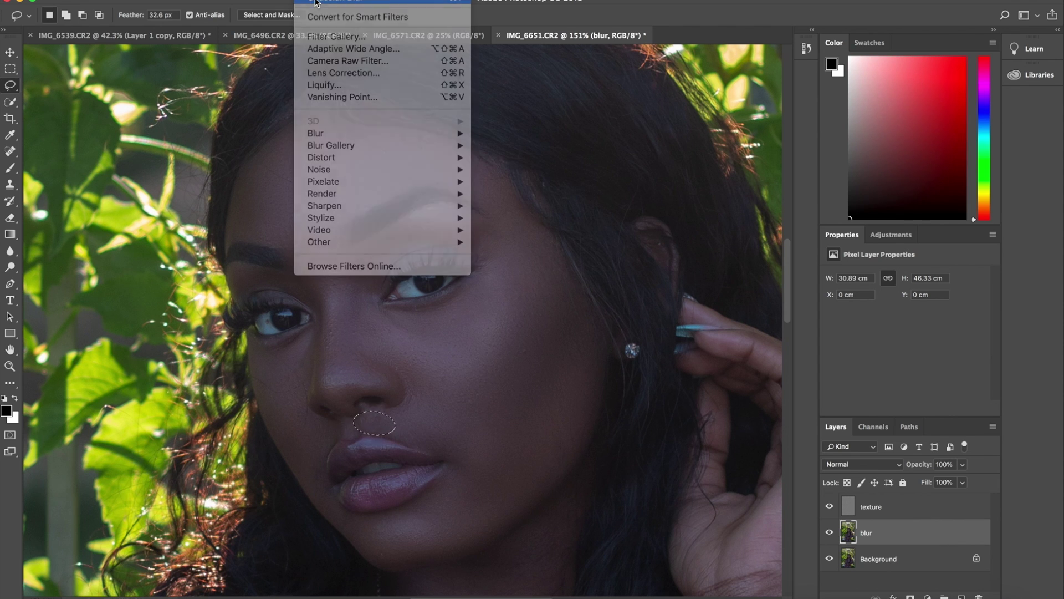
Step: Lasso the upper eyelid area below the right eyebrow, apply Gaussian Blur to it, and clear the selection
{"action": "mouse_move", "coordinate": [452, 200]}
{"action": "left_mouse_down"}
{"action": "mouse_move", "coordinate": [410, 222]}
{"action": "mouse_move", "coordinate": [374, 277]}
{"action": "mouse_move", "coordinate": [482, 239]}
{"action": "mouse_move", "coordinate": [438, 205]}
{"action": "mouse_move", "coordinate": [403, 234]}
{"action": "mouse_move", "coordinate": [437, 204]}
{"action": "left_mouse_up"}
{"action": "left_click", "coordinate": [625, 197]}
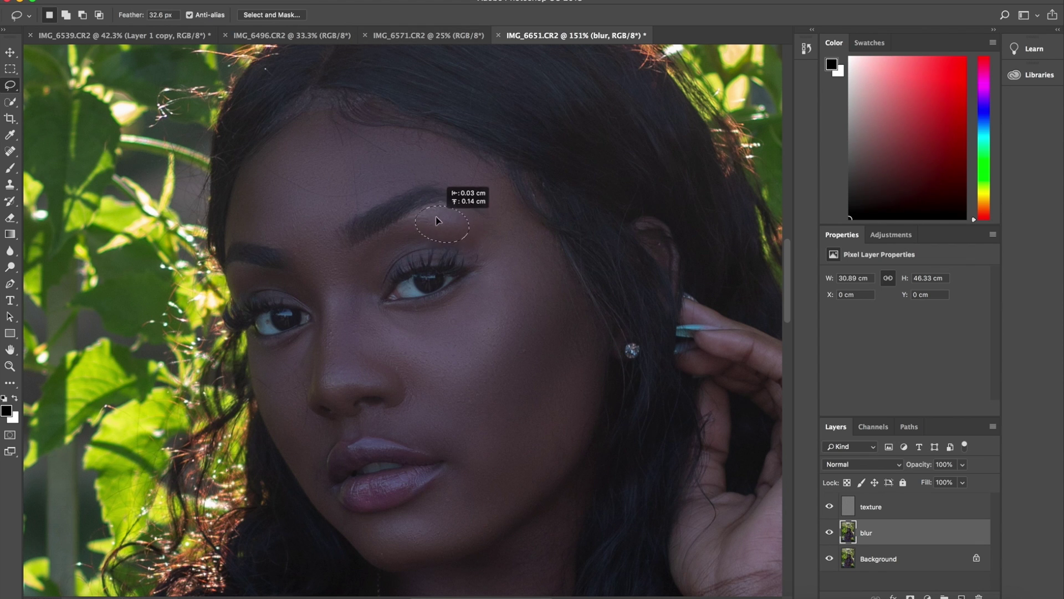
{"action": "left_click", "coordinate": [324, 0]}
{"action": "mouse_move", "coordinate": [417, 132]}
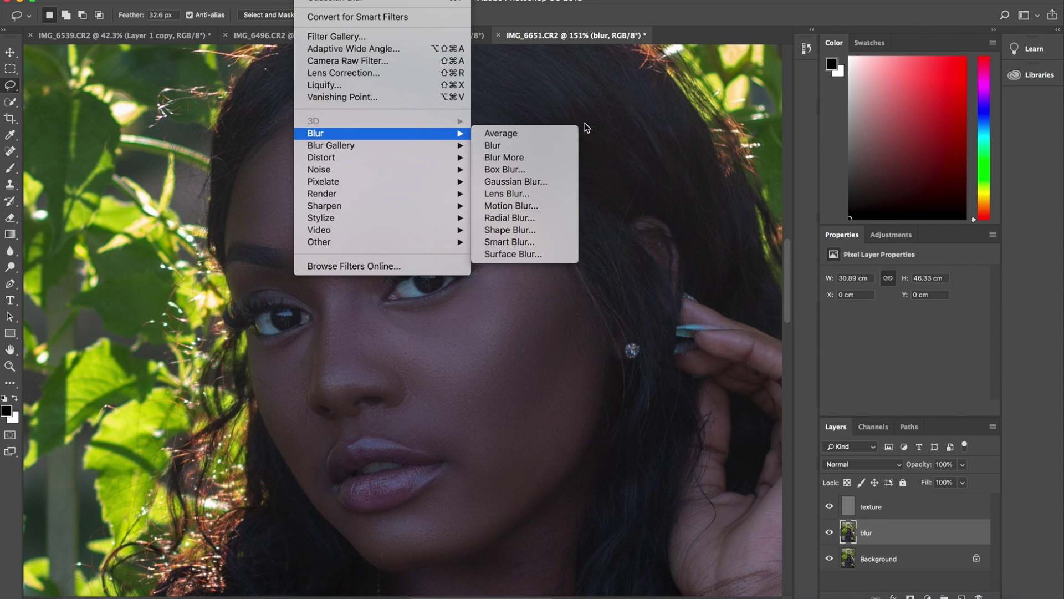
{"action": "left_click", "coordinate": [531, 184]}
{"action": "left_click", "coordinate": [308, 412]}
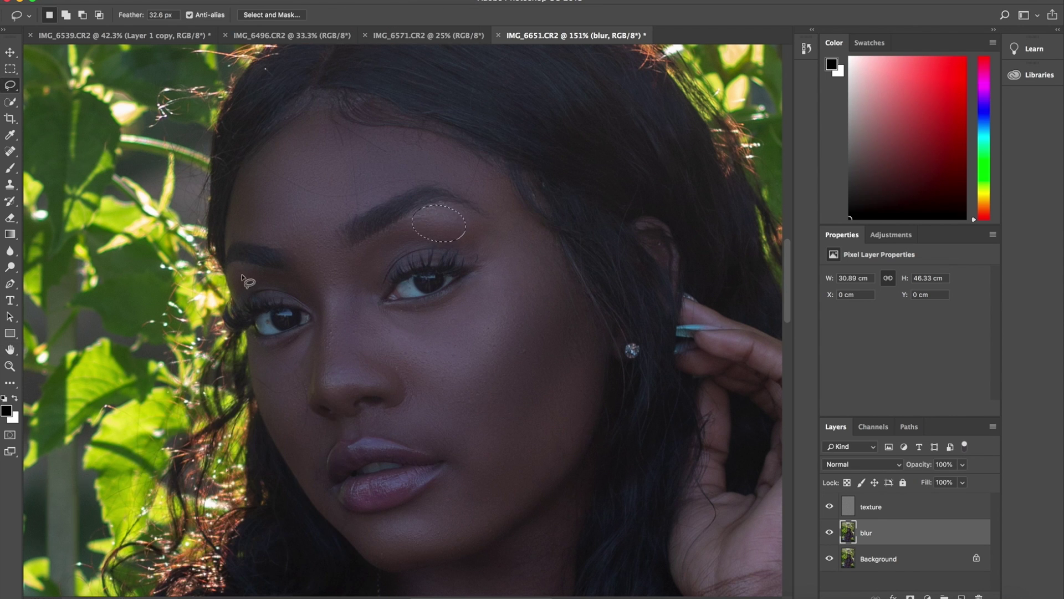
{"action": "key", "text": "super+d"}
Step: Lasso a small oval at the centre hairline, blur it with Gaussian Blur using an increased radius, and clear the selection
{"action": "scroll", "coordinate": [299, 100], "scroll_direction": "up", "scroll_amount": 5}
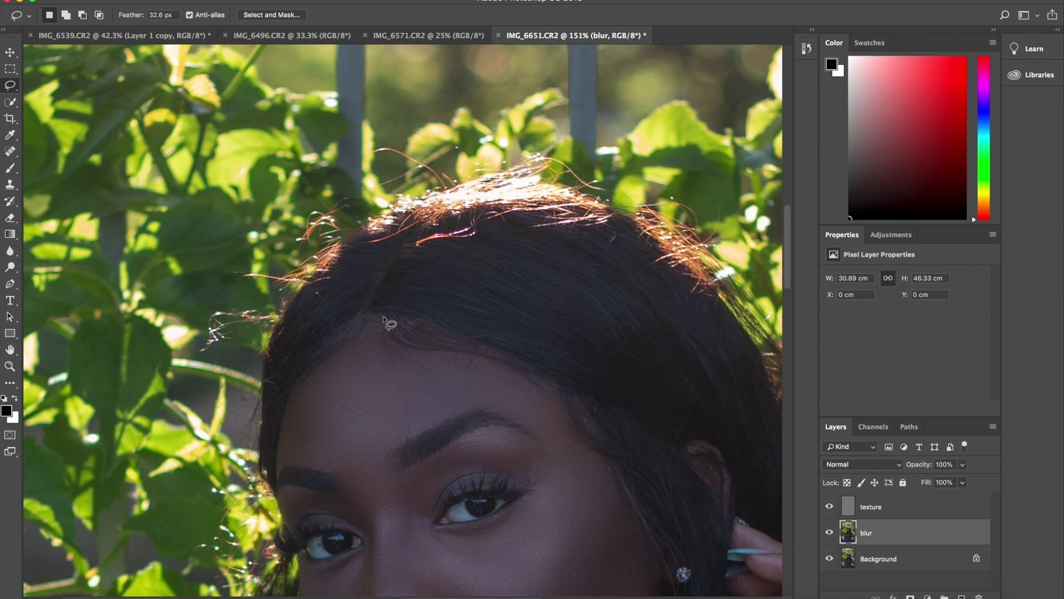
{"action": "mouse_move", "coordinate": [387, 317]}
{"action": "left_mouse_down"}
{"action": "mouse_move", "coordinate": [345, 334]}
{"action": "mouse_move", "coordinate": [375, 353]}
{"action": "mouse_move", "coordinate": [420, 331]}
{"action": "mouse_move", "coordinate": [371, 332]}
{"action": "left_mouse_up"}
{"action": "left_click", "coordinate": [305, 1]}
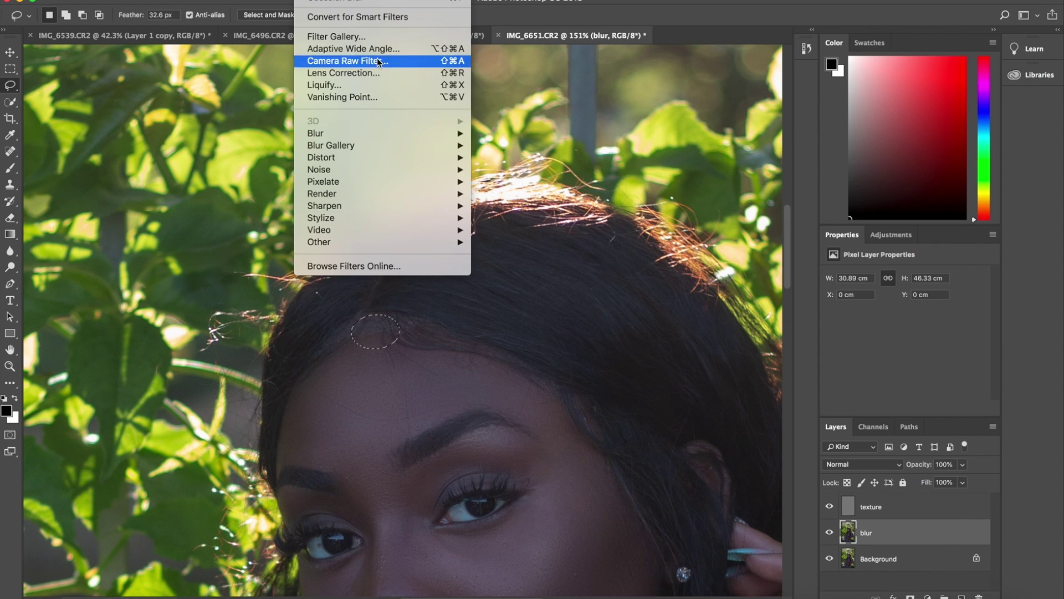
{"action": "left_click", "coordinate": [334, 4]}
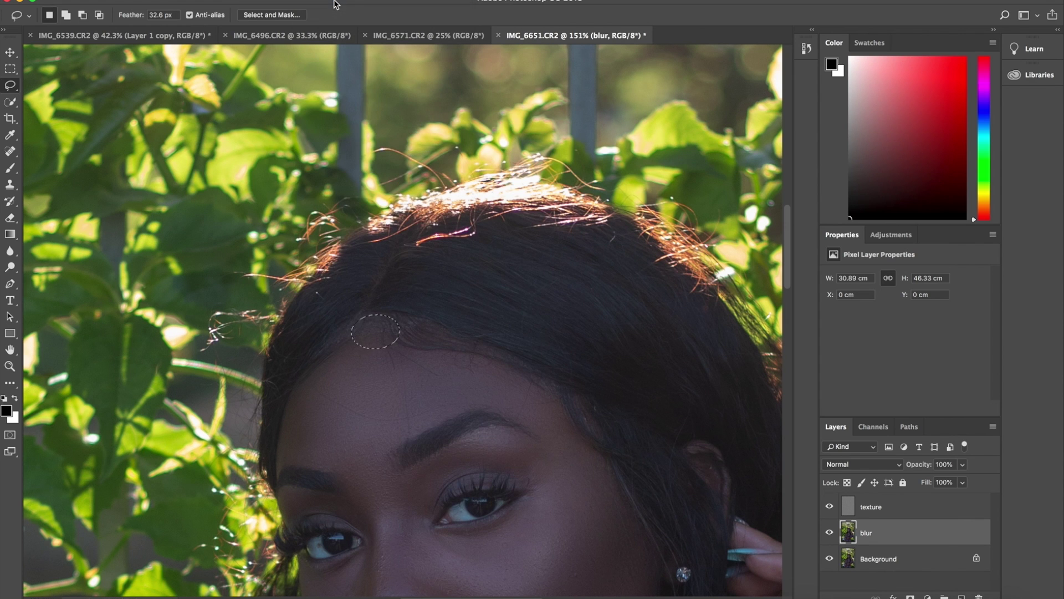
{"action": "left_click", "coordinate": [304, 2]}
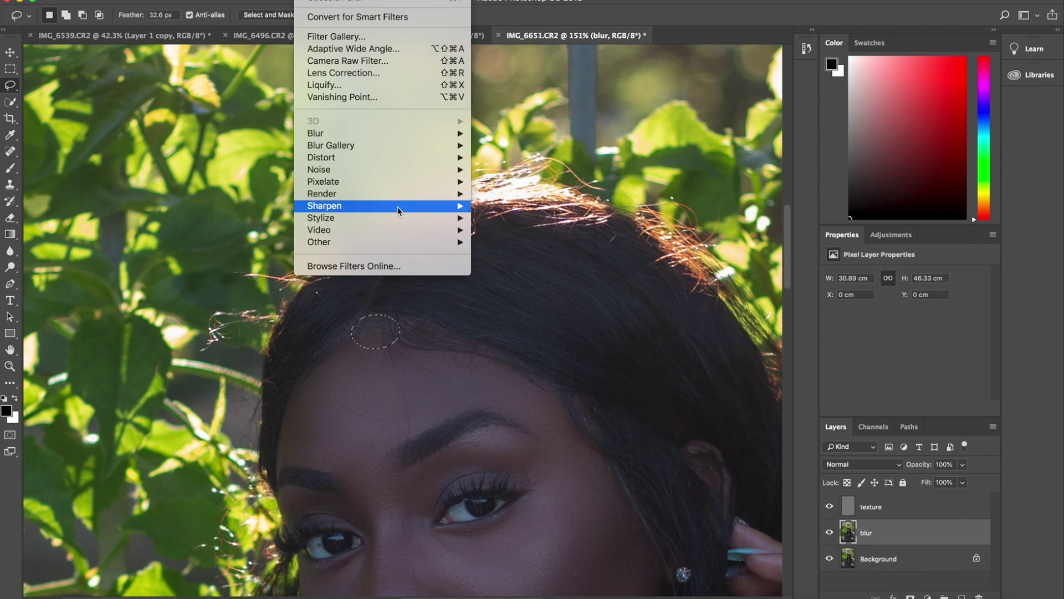
{"action": "mouse_move", "coordinate": [332, 135]}
{"action": "left_click", "coordinate": [521, 182]}
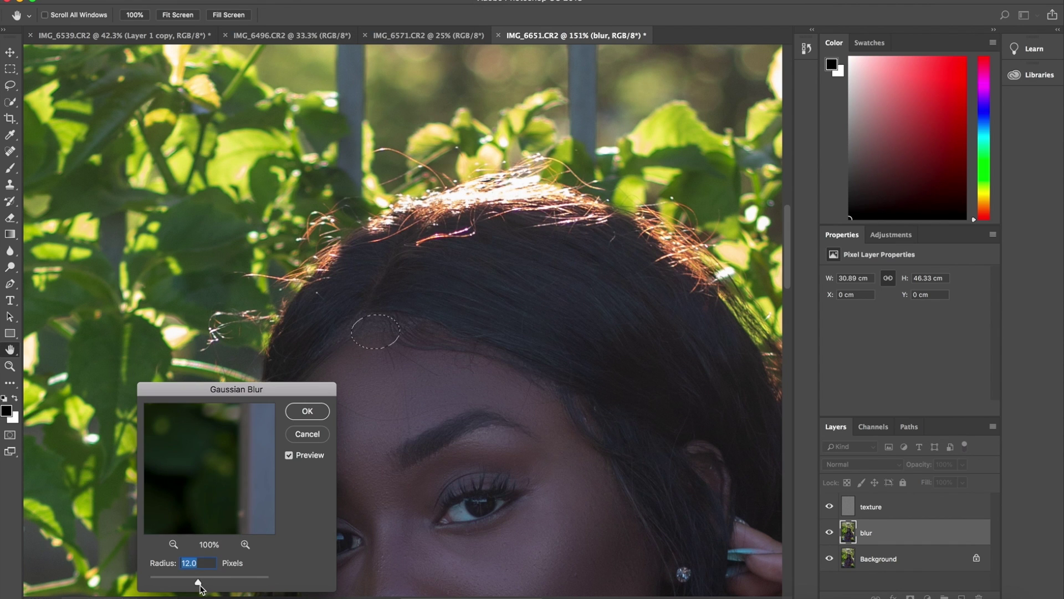
{"action": "left_click_drag", "start_coordinate": [198, 581], "coordinate": [223, 586]}
{"action": "left_click", "coordinate": [318, 412]}
{"action": "key", "text": "super+d"}
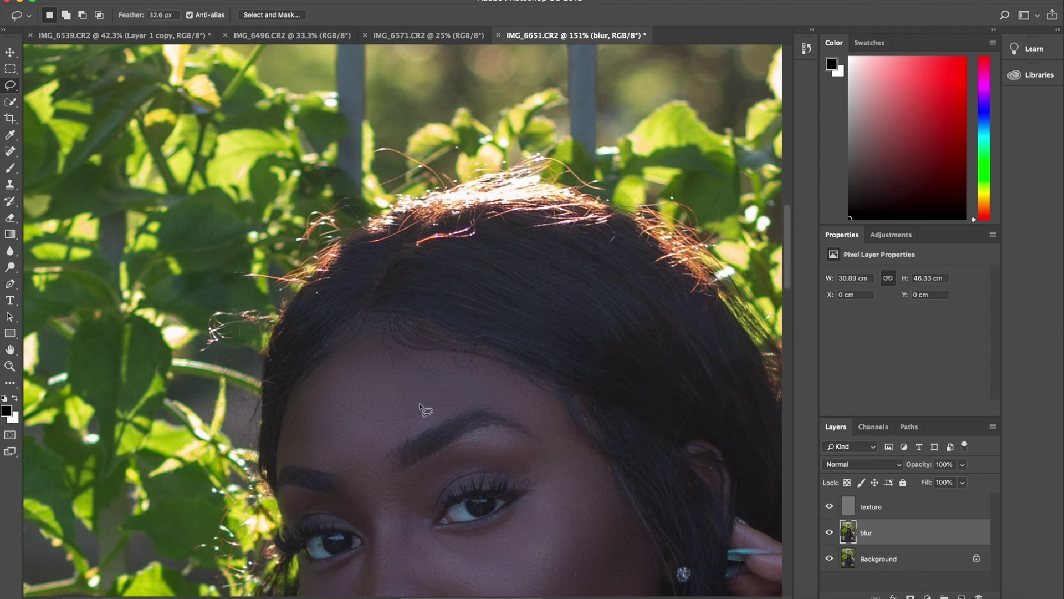
Step: Lasso the side of the neck below the jaw and apply Gaussian Blur to it with a radius of 12 pixels
{"action": "scroll", "coordinate": [422, 407], "scroll_direction": "down", "scroll_amount": 8}
{"action": "scroll", "coordinate": [420, 406], "scroll_direction": "down", "scroll_amount": 5}
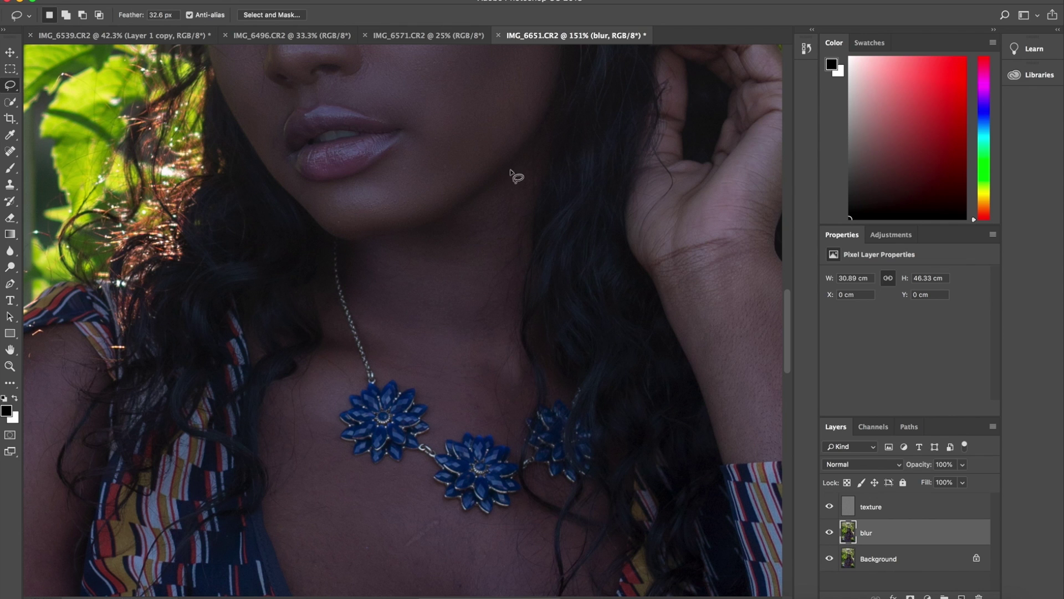
{"action": "mouse_move", "coordinate": [514, 160]}
{"action": "left_mouse_down"}
{"action": "mouse_move", "coordinate": [449, 221]}
{"action": "mouse_move", "coordinate": [485, 303]}
{"action": "left_mouse_up"}
{"action": "left_click_drag", "start_coordinate": [530, 155], "coordinate": [513, 160]}
{"action": "left_click", "coordinate": [306, 1]}
{"action": "mouse_move", "coordinate": [415, 132]}
{"action": "left_click", "coordinate": [529, 182]}
{"action": "left_click", "coordinate": [199, 563]}
{"action": "key", "text": "BackSpace"}
{"action": "key", "text": "BackSpace"}
{"action": "key", "text": "BackSpace"}
{"action": "key", "text": "BackSpace"}
{"action": "type", "text": "15"}
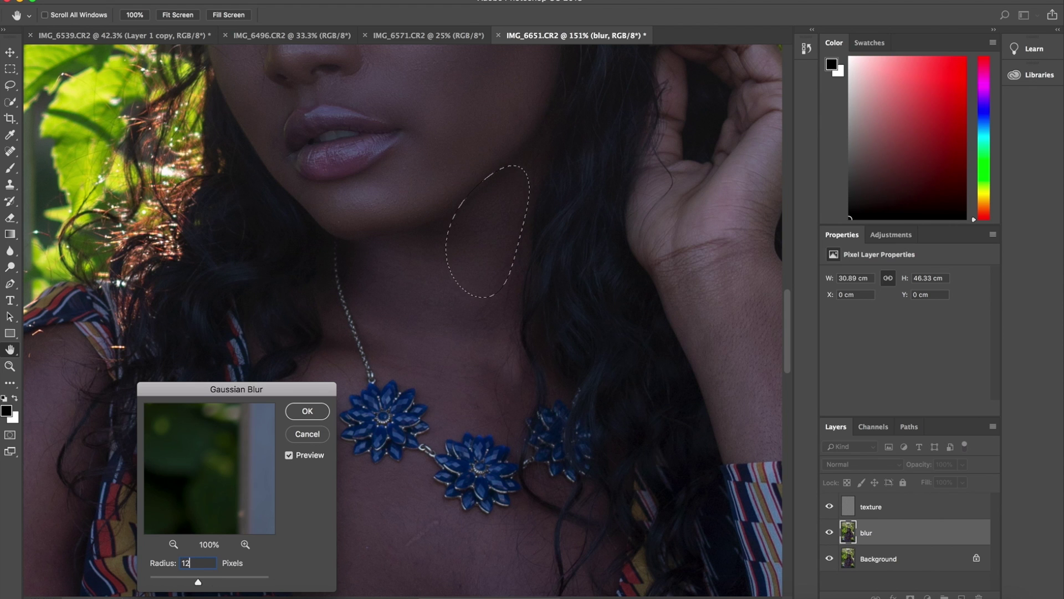
{"action": "key", "text": "Return"}
Step: Lasso the front of the neck and the skin above the necklace's middle flower in turn, applying the same Gaussian Blur to each
{"action": "mouse_move", "coordinate": [441, 226]}
{"action": "left_mouse_down"}
{"action": "mouse_move", "coordinate": [363, 235]}
{"action": "mouse_move", "coordinate": [344, 269]}
{"action": "mouse_move", "coordinate": [377, 372]}
{"action": "mouse_move", "coordinate": [454, 358]}
{"action": "mouse_move", "coordinate": [435, 226]}
{"action": "left_mouse_up"}
{"action": "left_click", "coordinate": [307, 1]}
{"action": "mouse_move", "coordinate": [333, 133]}
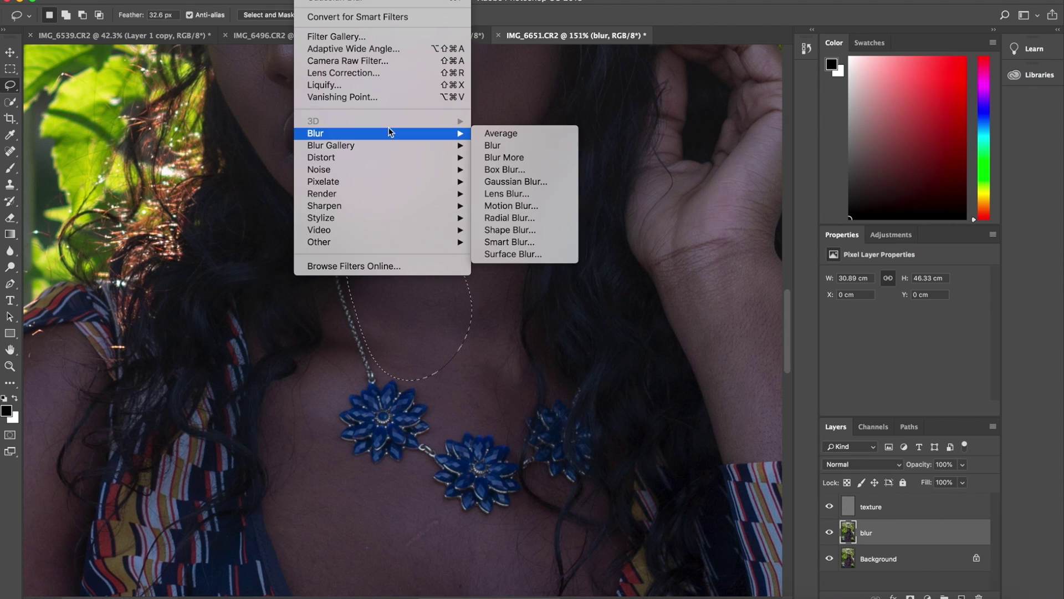
{"action": "left_click", "coordinate": [516, 181]}
{"action": "left_click", "coordinate": [307, 411]}
{"action": "left_click_drag", "start_coordinate": [520, 260], "coordinate": [432, 376]}
{"action": "left_click_drag", "start_coordinate": [514, 258], "coordinate": [515, 259]}
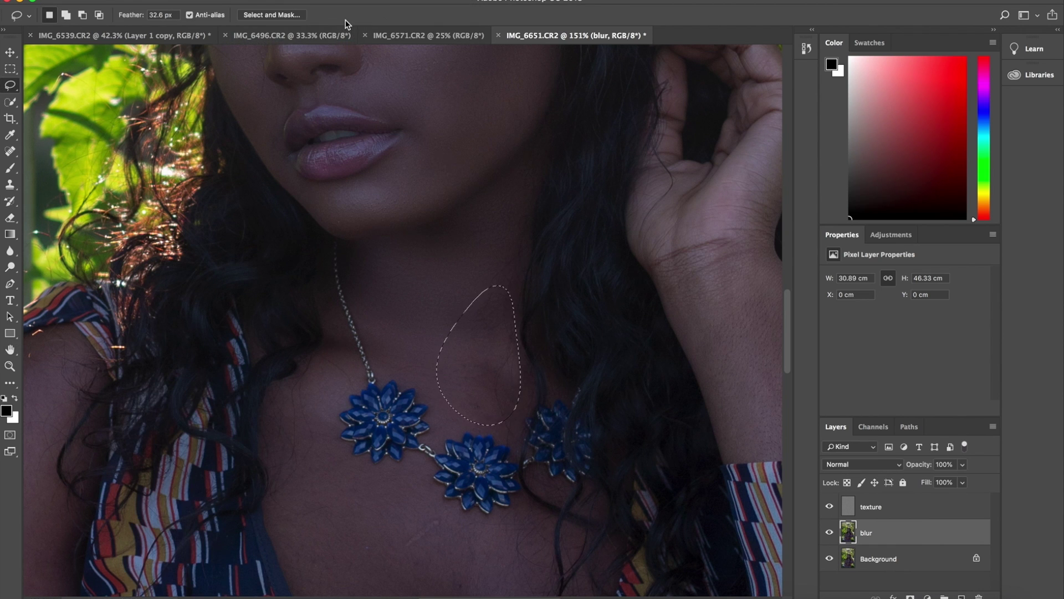
{"action": "left_click", "coordinate": [308, 1]}
{"action": "mouse_move", "coordinate": [380, 136]}
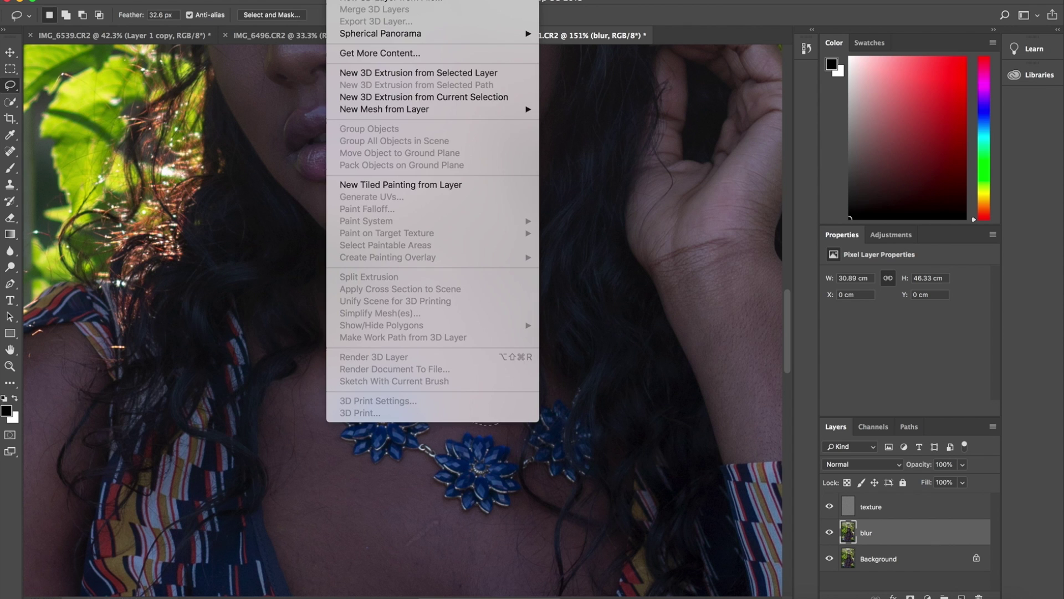
{"action": "left_click", "coordinate": [324, 2]}
Step: Lasso the collarbone area between the hair and the necklace's left flower and repeat the last Gaussian Blur on it
{"action": "scroll", "coordinate": [371, 388], "scroll_direction": "down", "scroll_amount": 3}
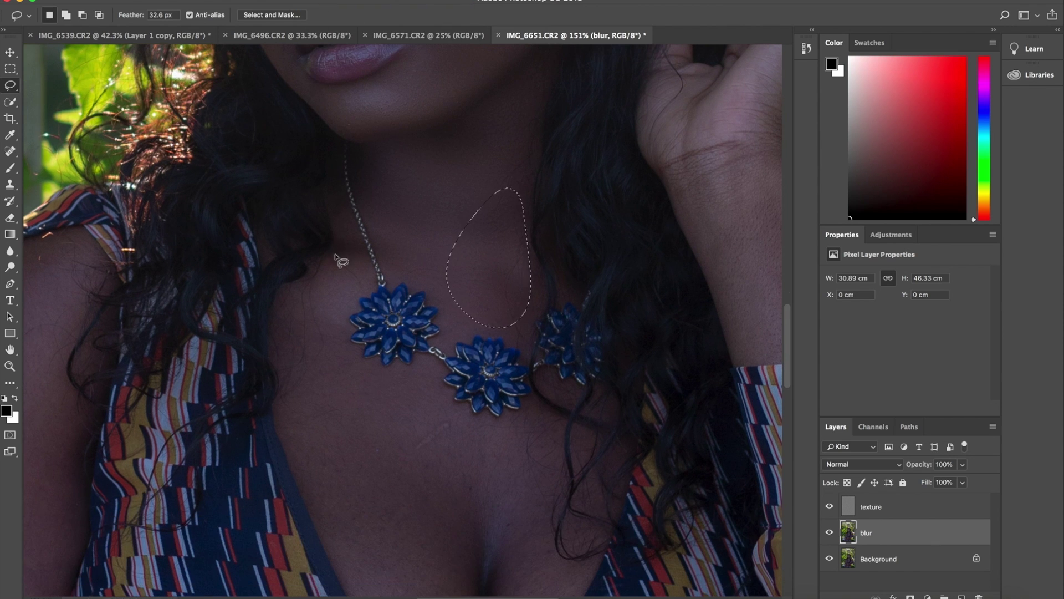
{"action": "left_click_drag", "start_coordinate": [341, 258], "coordinate": [279, 352]}
{"action": "left_click_drag", "start_coordinate": [367, 287], "coordinate": [333, 254]}
{"action": "left_click", "coordinate": [315, 1]}
{"action": "left_click", "coordinate": [312, 3]}
Step: Lasso the upper chest below the necklace's left flower and repeat the last Gaussian Blur on it
{"action": "scroll", "coordinate": [360, 413], "scroll_direction": "down", "scroll_amount": 1}
{"action": "scroll", "coordinate": [359, 418], "scroll_direction": "down", "scroll_amount": 6}
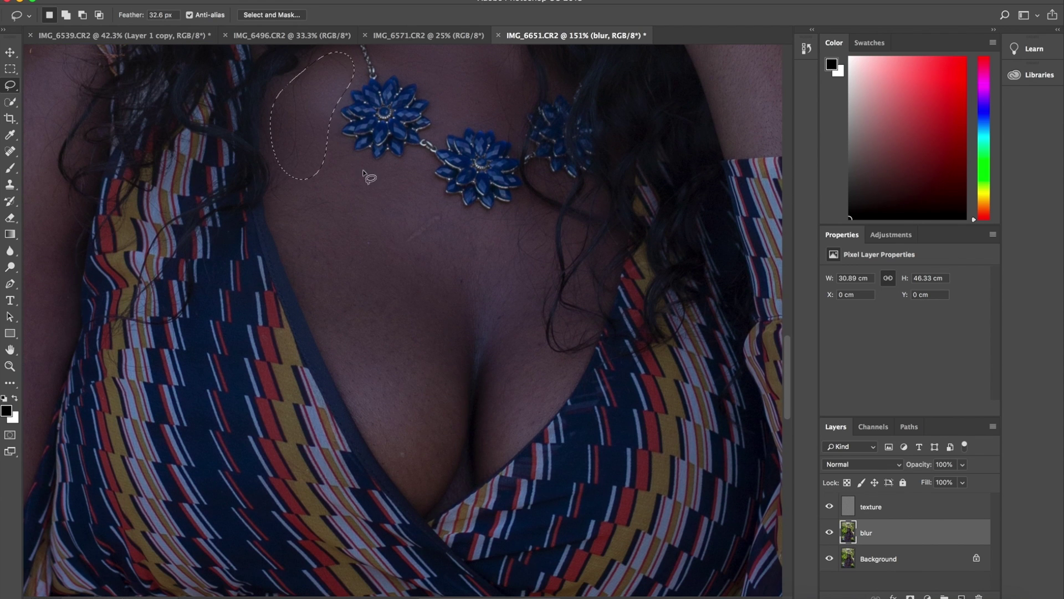
{"action": "left_click_drag", "start_coordinate": [329, 143], "coordinate": [344, 151]}
{"action": "mouse_move", "coordinate": [427, 164]}
{"action": "left_mouse_down"}
{"action": "mouse_move", "coordinate": [434, 212]}
{"action": "mouse_move", "coordinate": [345, 257]}
{"action": "left_mouse_up"}
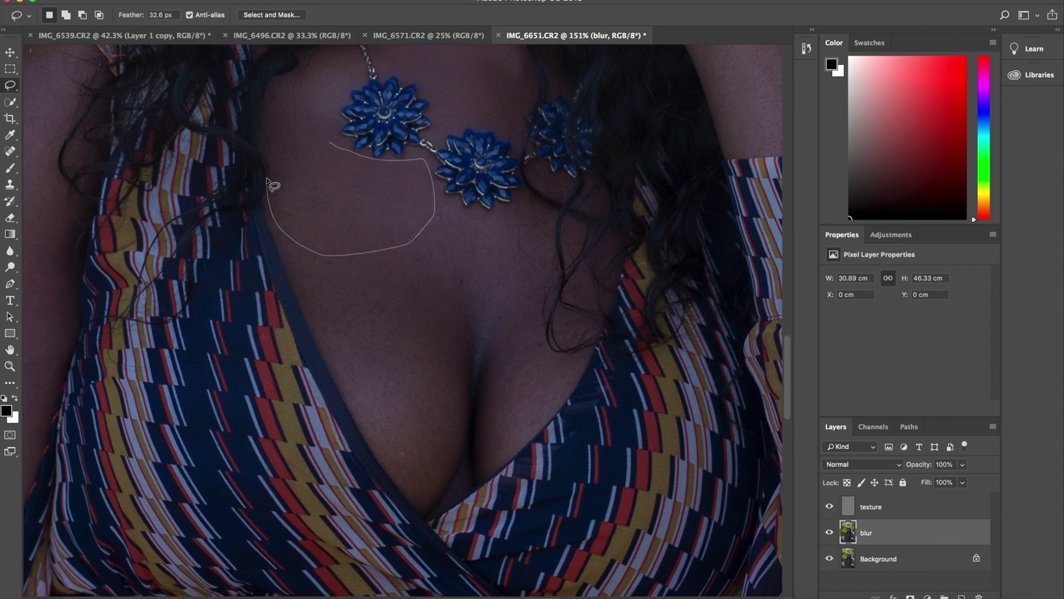
{"action": "left_click_drag", "start_coordinate": [339, 154], "coordinate": [334, 147]}
{"action": "left_click", "coordinate": [315, 1]}
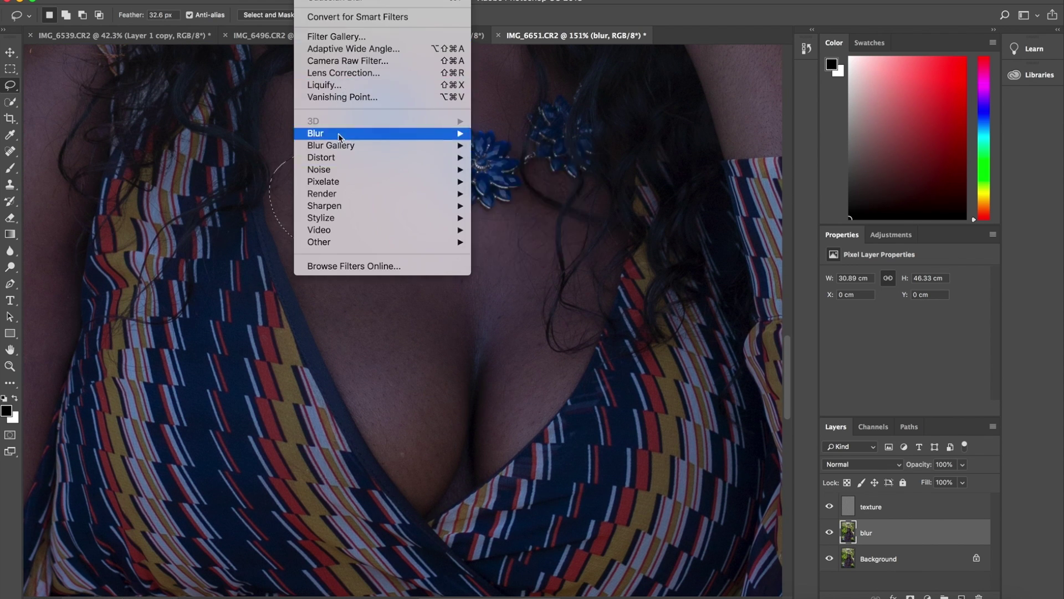
{"action": "left_click", "coordinate": [324, 1]}
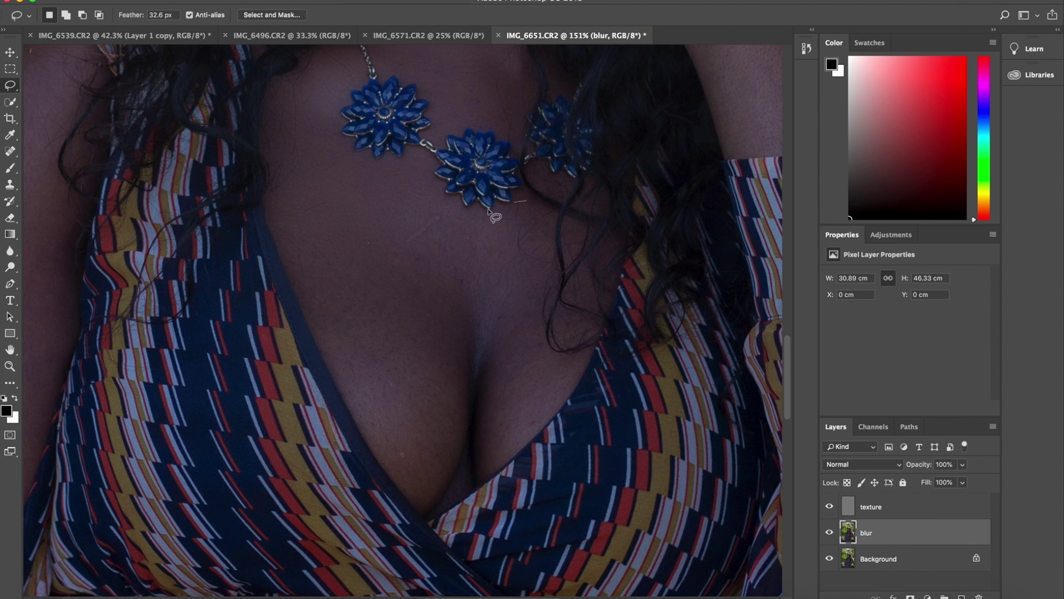
Step: Lasso the central chest area below the necklace's middle flower and apply Gaussian Blur with the current radius
{"action": "mouse_move", "coordinate": [402, 234]}
{"action": "left_mouse_down"}
{"action": "mouse_move", "coordinate": [450, 282]}
{"action": "mouse_move", "coordinate": [537, 286]}
{"action": "left_mouse_up"}
{"action": "left_click_drag", "start_coordinate": [511, 198], "coordinate": [507, 200]}
{"action": "left_click", "coordinate": [315, 0]}
{"action": "mouse_move", "coordinate": [369, 133]}
{"action": "left_click", "coordinate": [527, 183]}
{"action": "left_click", "coordinate": [317, 404]}
Step: Lasso the left part of the chest beside the neckline, repeat the last Gaussian Blur, and clear the selection
{"action": "left_click_drag", "start_coordinate": [385, 246], "coordinate": [318, 244]}
{"action": "mouse_move", "coordinate": [300, 299]}
{"action": "left_mouse_down"}
{"action": "mouse_move", "coordinate": [373, 347]}
{"action": "mouse_move", "coordinate": [448, 337]}
{"action": "mouse_move", "coordinate": [481, 284]}
{"action": "mouse_move", "coordinate": [384, 244]}
{"action": "left_mouse_up"}
{"action": "left_click", "coordinate": [315, 1]}
{"action": "left_click", "coordinate": [325, 1]}
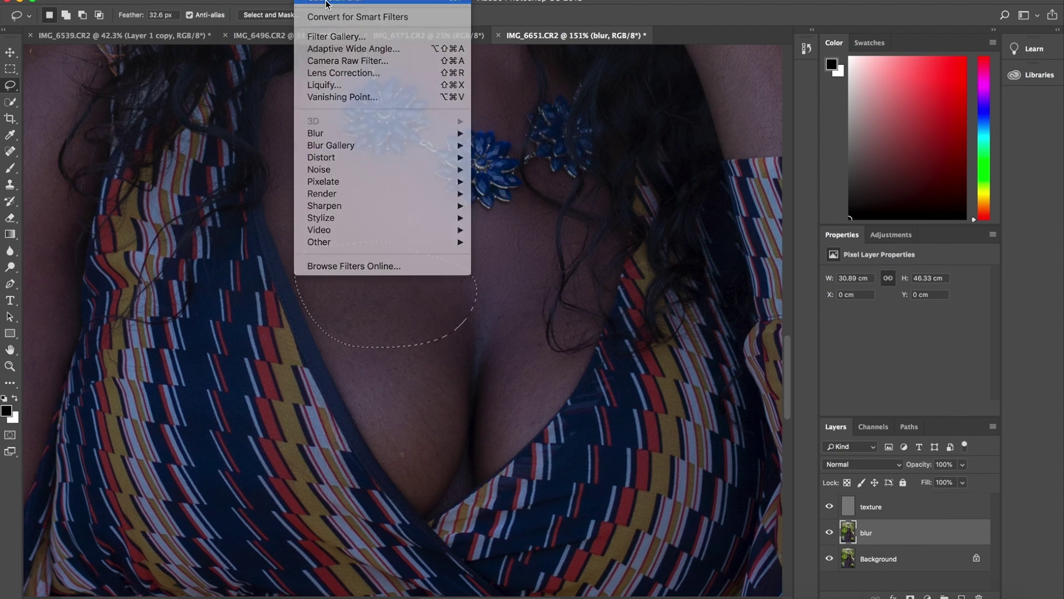
{"action": "left_click", "coordinate": [436, 403]}
Step: Lasso the right part of the chest beside the hair and the skin just beneath it in turn, repeating the last Gaussian Blur on each
{"action": "mouse_move", "coordinate": [580, 377]}
{"action": "left_mouse_down"}
{"action": "mouse_move", "coordinate": [596, 312]}
{"action": "mouse_move", "coordinate": [490, 268]}
{"action": "left_mouse_up"}
{"action": "left_click", "coordinate": [314, 1]}
{"action": "left_click", "coordinate": [320, 2]}
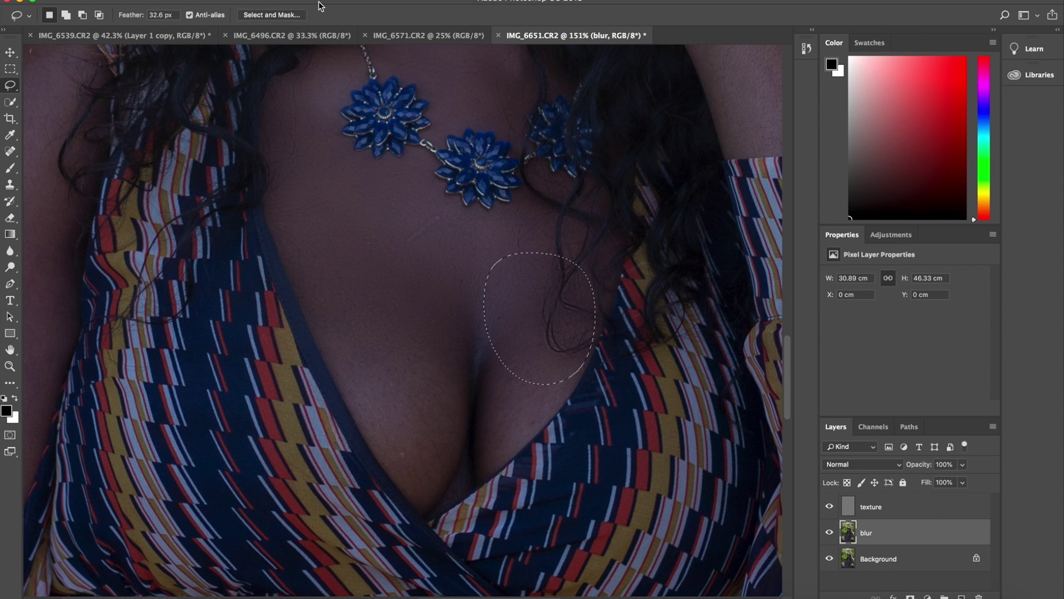
{"action": "left_click", "coordinate": [531, 384]}
{"action": "left_click_drag", "start_coordinate": [579, 372], "coordinate": [495, 344]}
{"action": "left_click", "coordinate": [313, 0]}
{"action": "left_click", "coordinate": [320, 3]}
Step: Smooth the lowest skin inside the neckline and the lower left chest with lasso selections and the last Gaussian Blur
{"action": "left_click_drag", "start_coordinate": [478, 485], "coordinate": [466, 449]}
{"action": "left_click", "coordinate": [311, 1]}
{"action": "left_click", "coordinate": [313, 2]}
{"action": "mouse_move", "coordinate": [407, 492]}
{"action": "left_mouse_down"}
{"action": "mouse_move", "coordinate": [460, 431]}
{"action": "mouse_move", "coordinate": [444, 373]}
{"action": "left_mouse_up"}
{"action": "left_click", "coordinate": [313, 0]}
{"action": "left_click", "coordinate": [317, 2]}
Step: Review the smoothed skin on the whole portrait and closer up on the face and chest
{"action": "scroll", "coordinate": [452, 242], "scroll_direction": "down", "scroll_amount": 8}
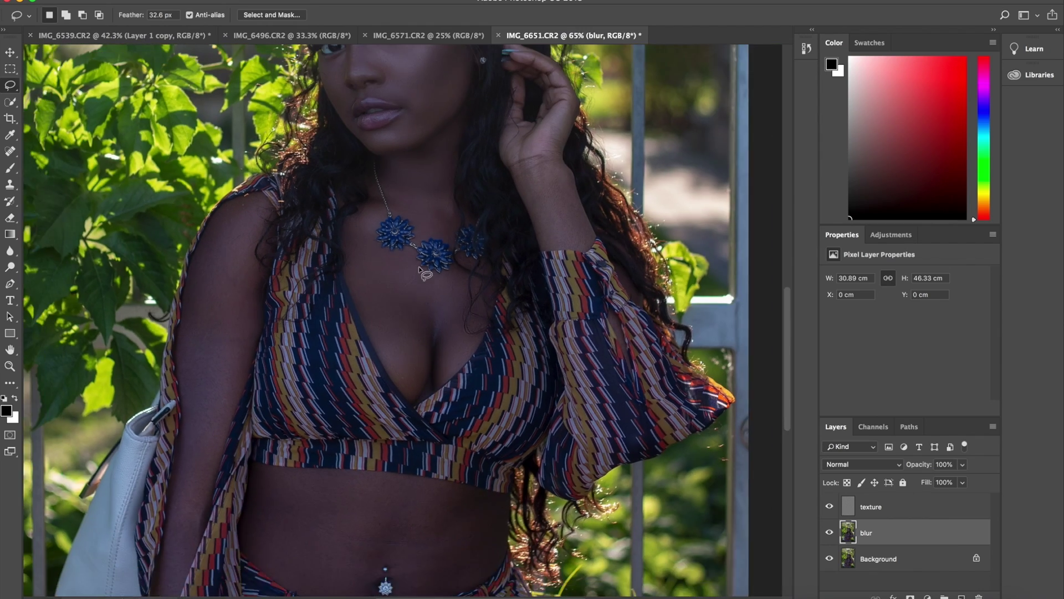
{"action": "scroll", "coordinate": [419, 268], "scroll_direction": "down", "scroll_amount": 7}
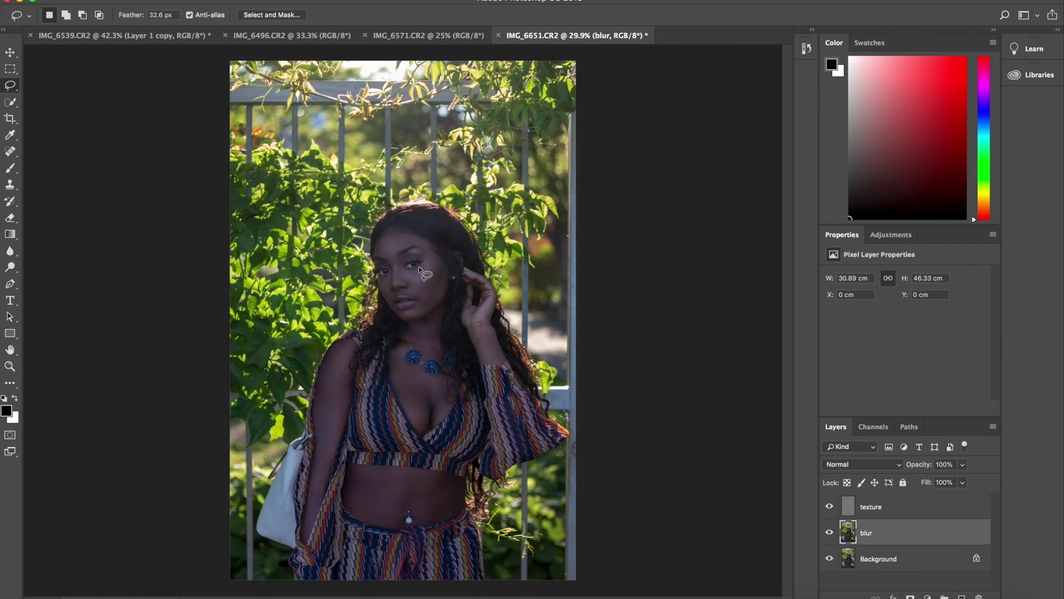
{"action": "scroll", "coordinate": [418, 266], "scroll_direction": "up", "scroll_amount": 3}
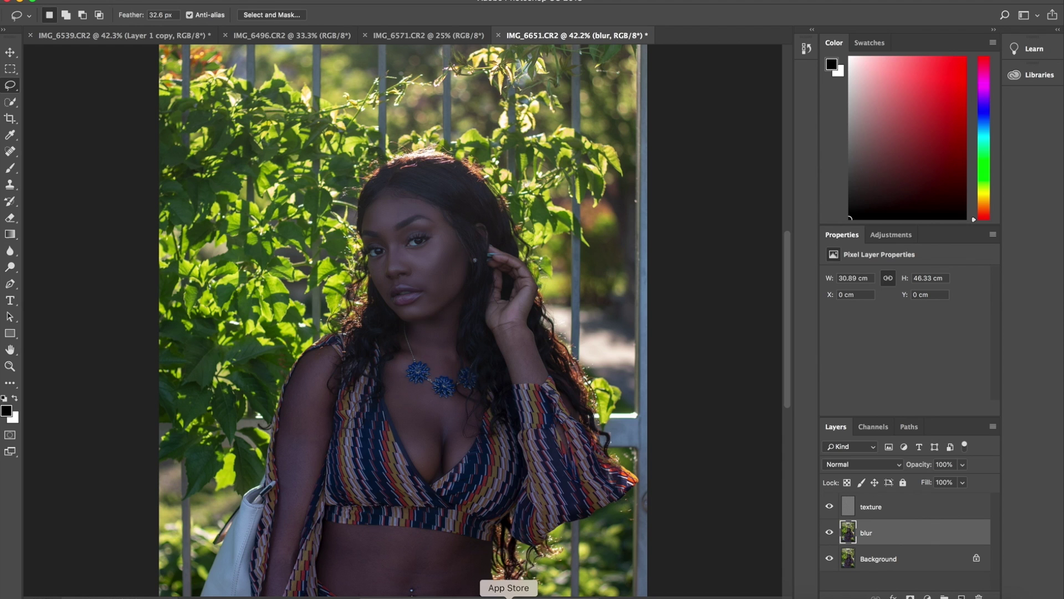
{"action": "scroll", "coordinate": [560, 480], "scroll_direction": "up", "scroll_amount": 3}
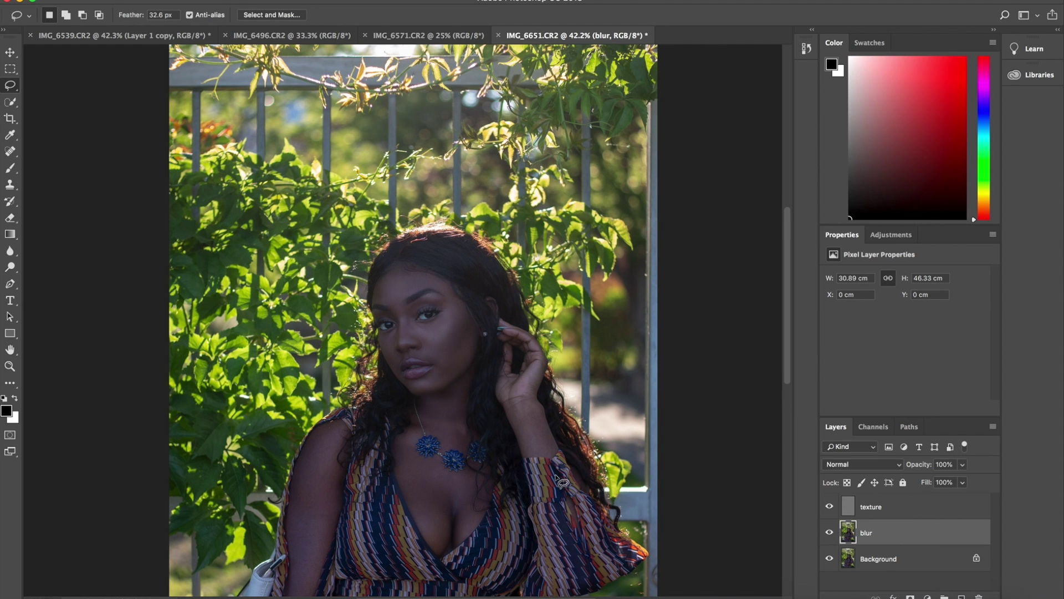
{"action": "scroll", "coordinate": [556, 478], "scroll_direction": "down", "scroll_amount": 8}
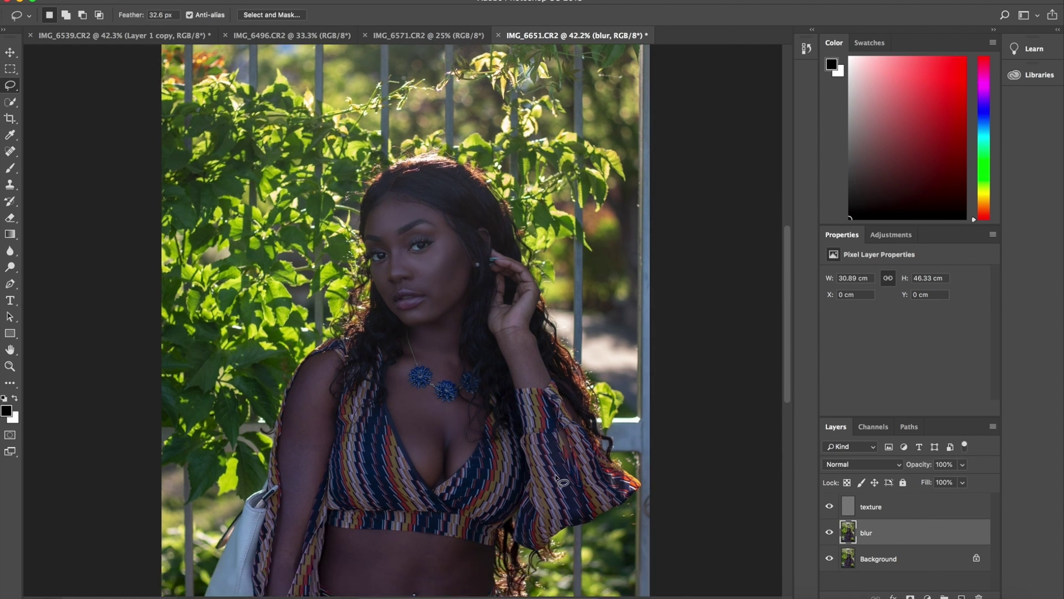
{"action": "scroll", "coordinate": [556, 477], "scroll_direction": "up", "scroll_amount": 5}
{"action": "scroll", "coordinate": [505, 239], "scroll_direction": "up", "scroll_amount": 4}
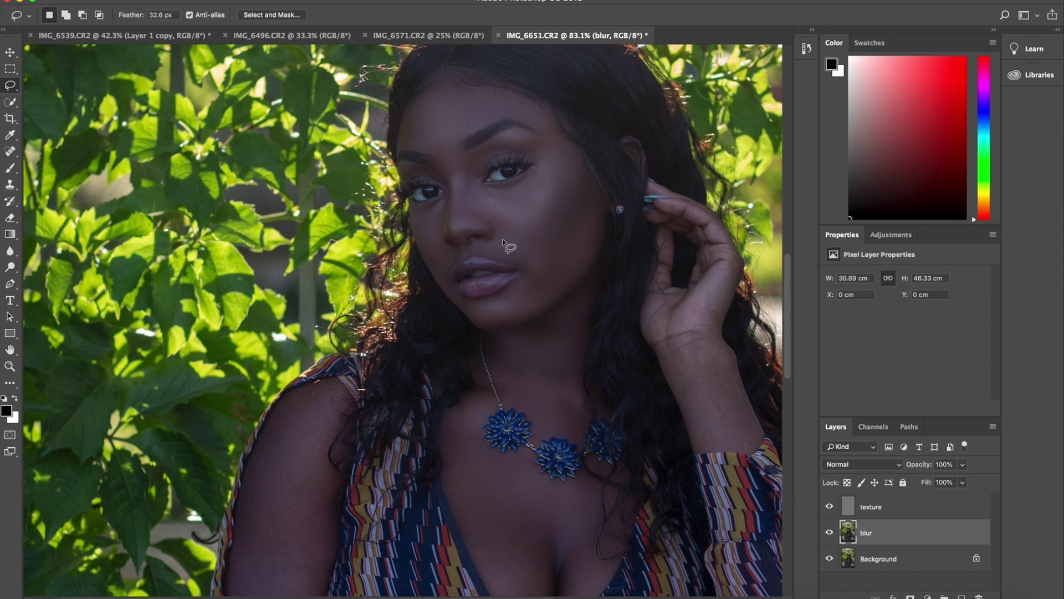
Step: Lasso the raised forearm between wrist and sleeve and apply Gaussian Blur with a radius of 12 pixels
{"action": "scroll", "coordinate": [504, 242], "scroll_direction": "right", "scroll_amount": 13}
{"action": "scroll", "coordinate": [503, 242], "scroll_direction": "down", "scroll_amount": 6}
{"action": "scroll", "coordinate": [503, 242], "scroll_direction": "left", "scroll_amount": 3}
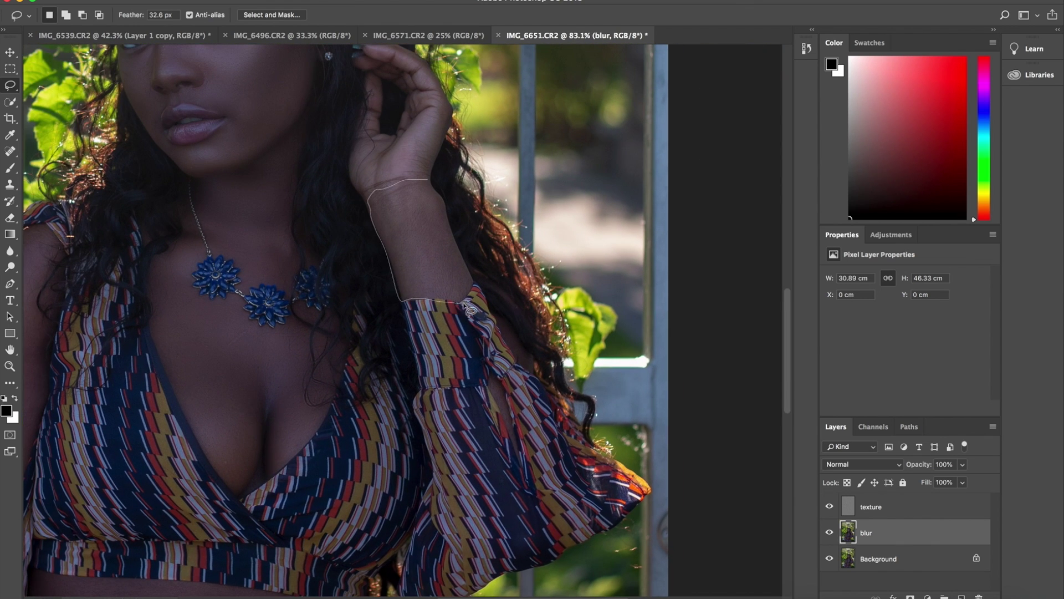
{"action": "left_click_drag", "start_coordinate": [425, 176], "coordinate": [434, 187]}
{"action": "left_click", "coordinate": [308, 1]}
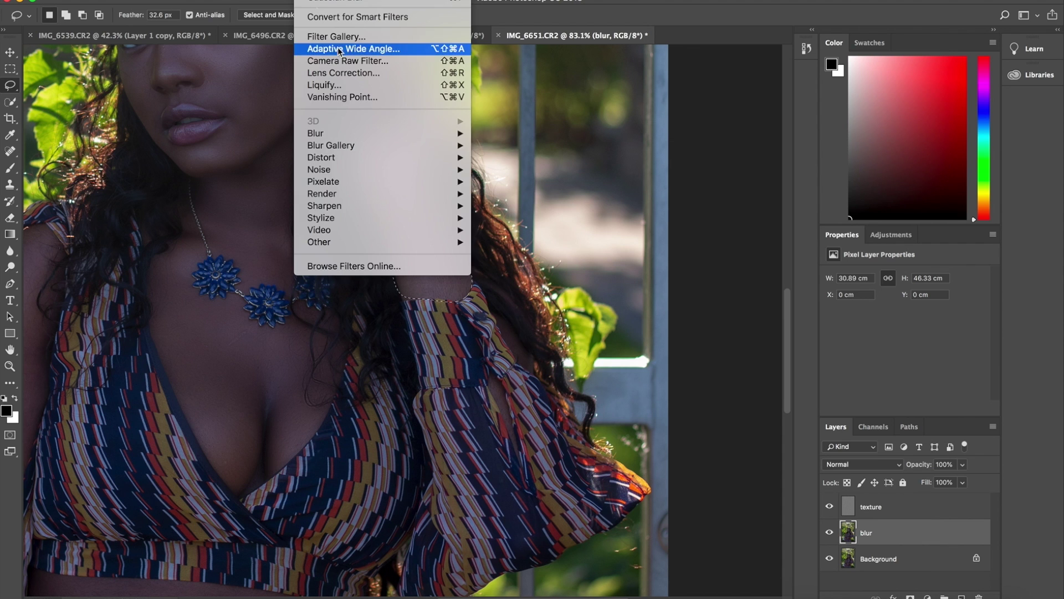
{"action": "mouse_move", "coordinate": [388, 137]}
{"action": "left_click", "coordinate": [541, 182]}
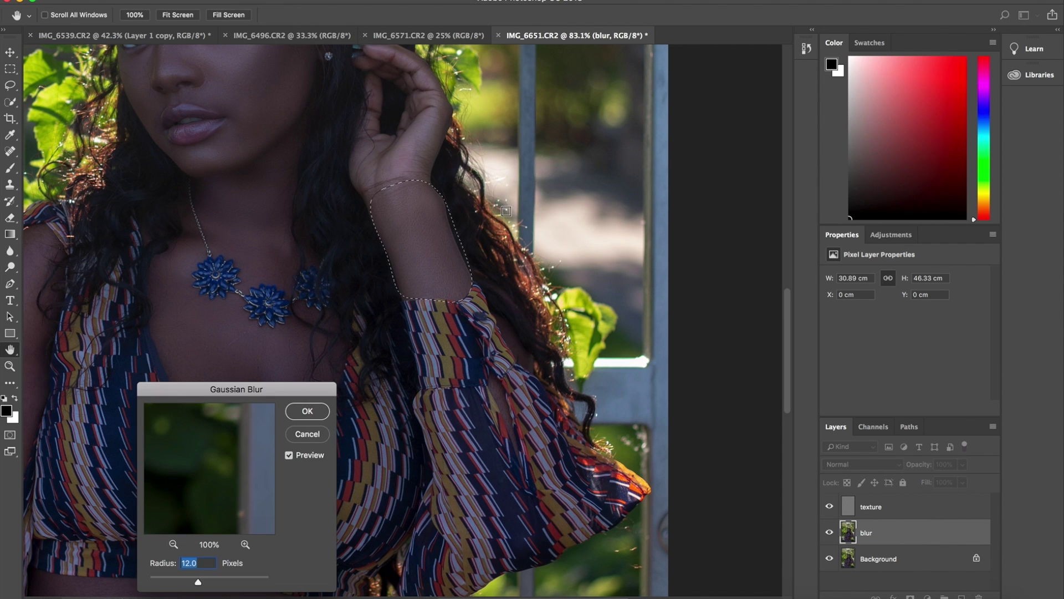
{"action": "left_click", "coordinate": [314, 411]}
Step: Lasso the upper part of the lowered arm from the shoulder downward and repeat the last Gaussian Blur on it
{"action": "scroll", "coordinate": [334, 328], "scroll_direction": "left", "scroll_amount": 8}
{"action": "scroll", "coordinate": [334, 328], "scroll_direction": "down", "scroll_amount": 6}
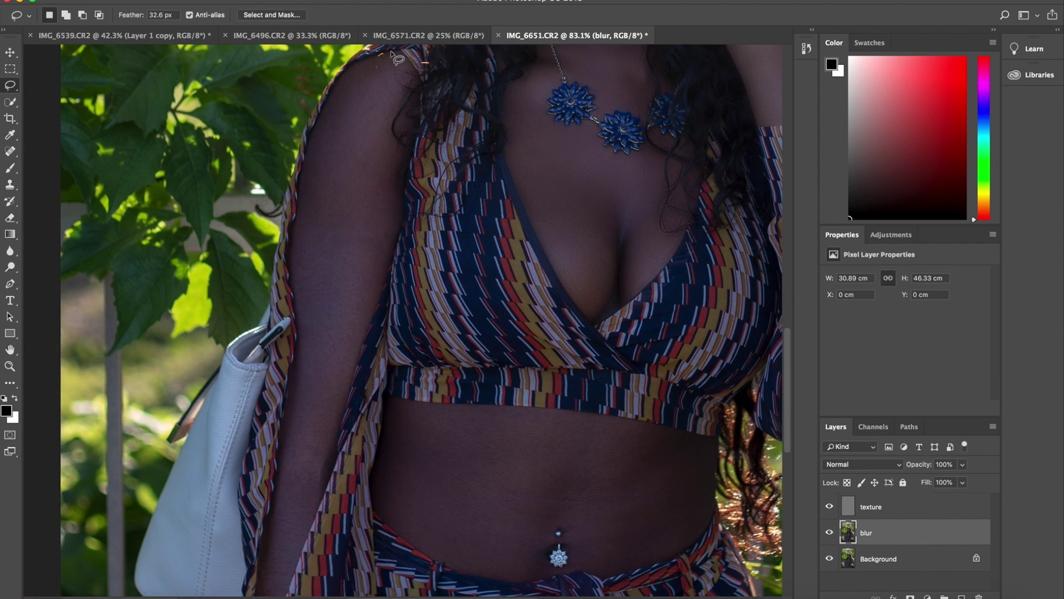
{"action": "left_click_drag", "start_coordinate": [324, 106], "coordinate": [289, 253]}
{"action": "left_click_drag", "start_coordinate": [347, 138], "coordinate": [352, 141]}
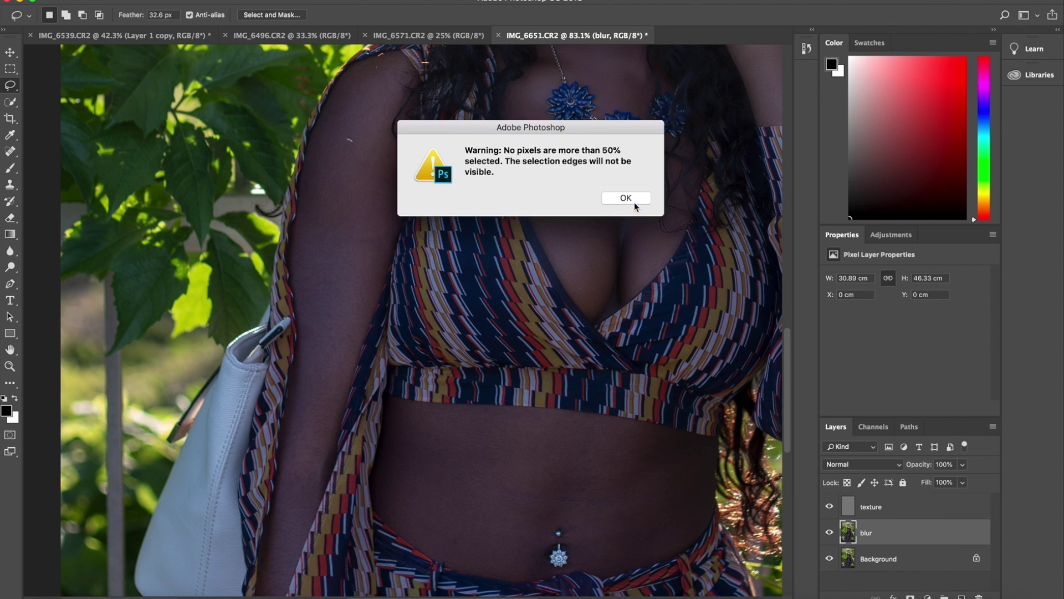
{"action": "left_click", "coordinate": [634, 203]}
{"action": "left_click_drag", "start_coordinate": [345, 71], "coordinate": [407, 164]}
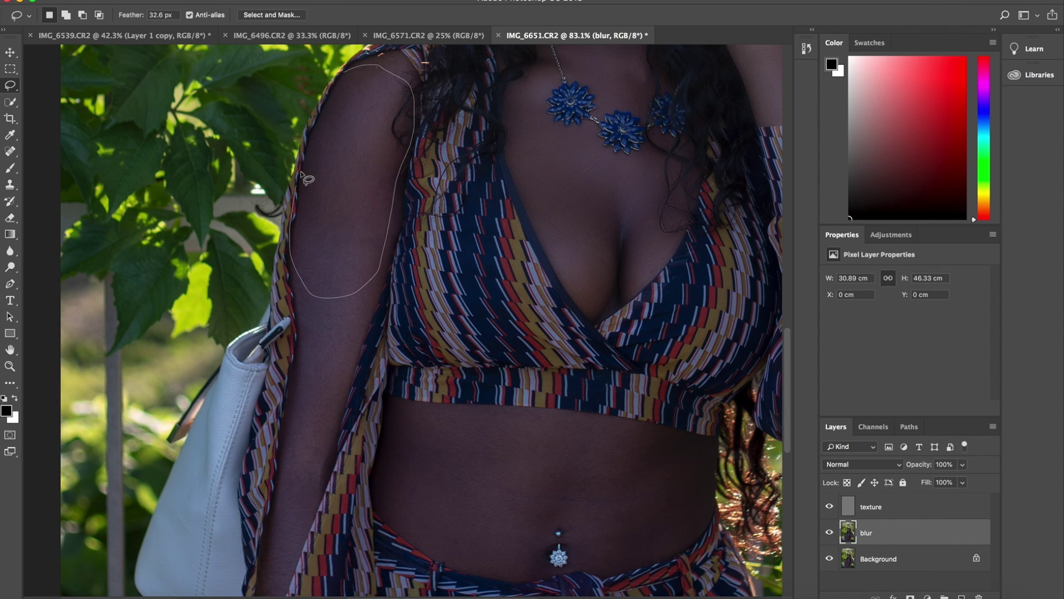
{"action": "left_click_drag", "start_coordinate": [301, 173], "coordinate": [357, 69]}
{"action": "left_click", "coordinate": [305, 0]}
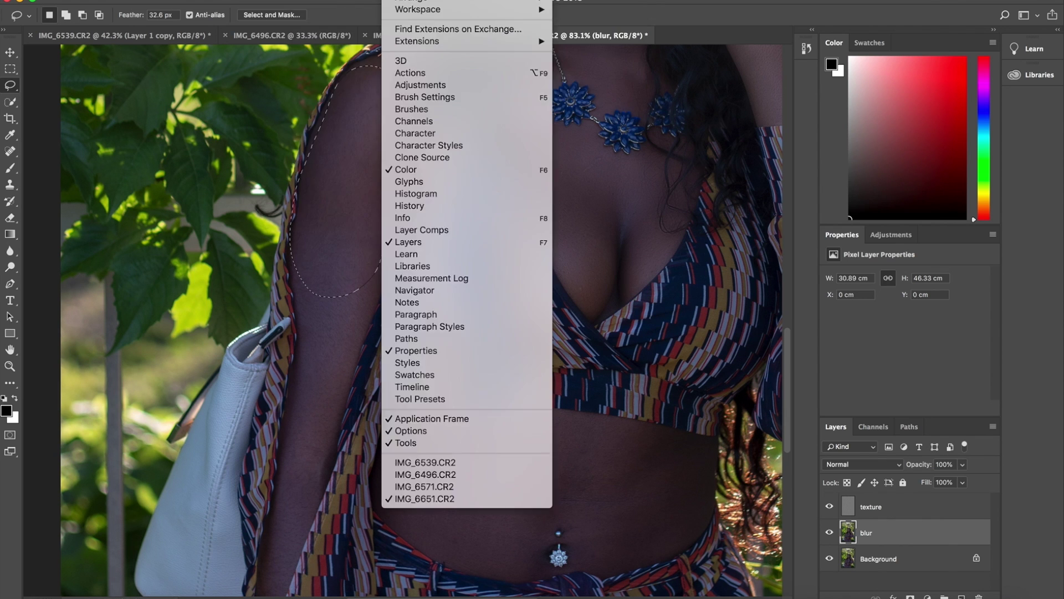
{"action": "left_click", "coordinate": [324, 4]}
Step: Lasso the middle of the lowered arm beside the bag's handle and repeat the last Gaussian Blur on it
{"action": "scroll", "coordinate": [292, 255], "scroll_direction": "down", "scroll_amount": 5}
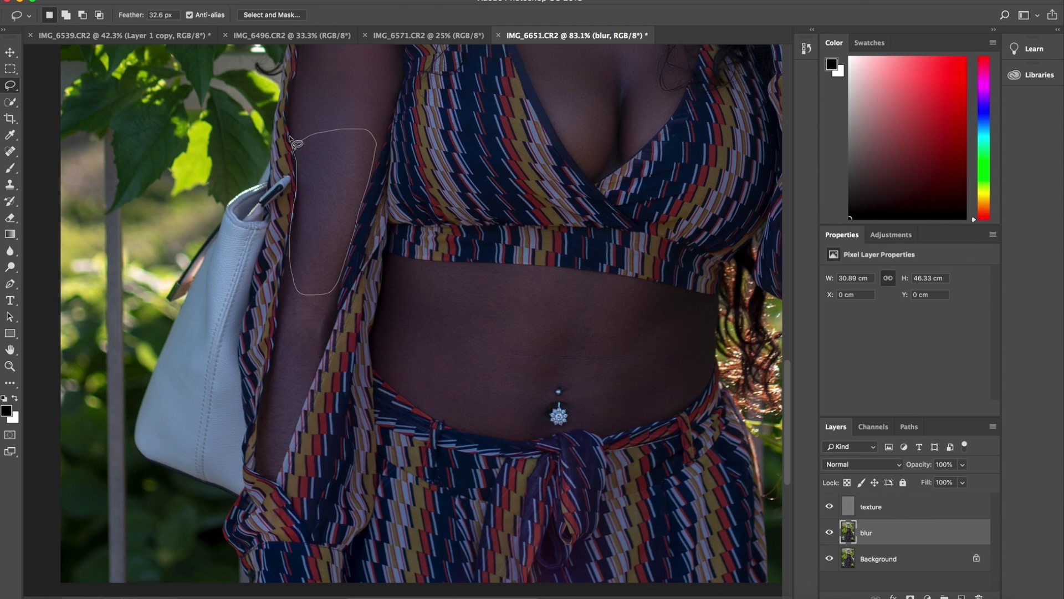
{"action": "left_click_drag", "start_coordinate": [294, 146], "coordinate": [297, 144]}
{"action": "left_click", "coordinate": [306, 0]}
{"action": "mouse_move", "coordinate": [338, 131]}
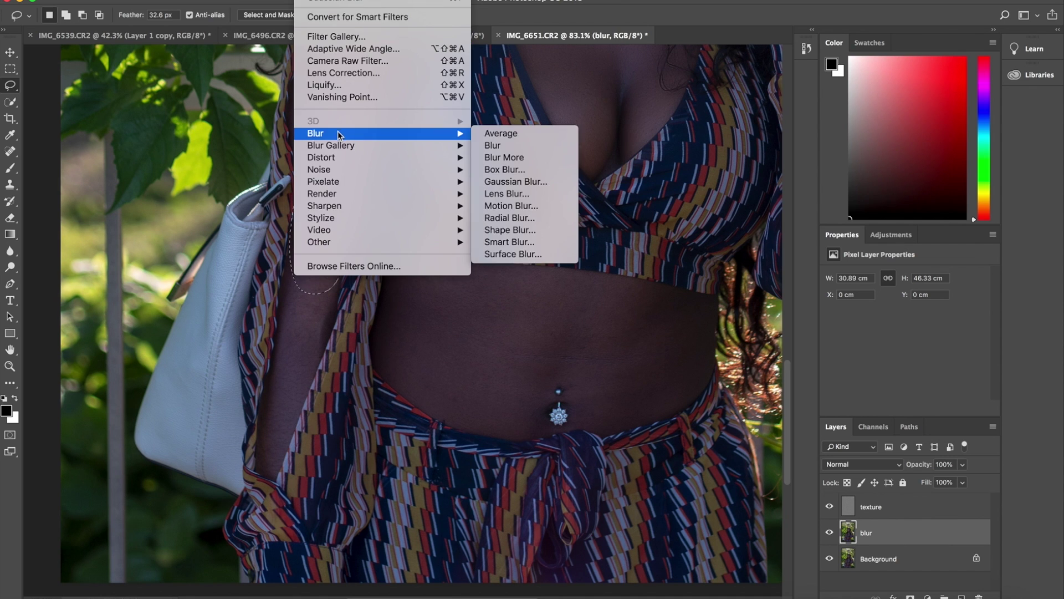
{"action": "left_click", "coordinate": [325, 3]}
Step: Lasso the lower forearm down to the sleeve cuff, repeat the last Gaussian Blur on it, and clear the selection
{"action": "scroll", "coordinate": [321, 340], "scroll_direction": "down", "scroll_amount": 3}
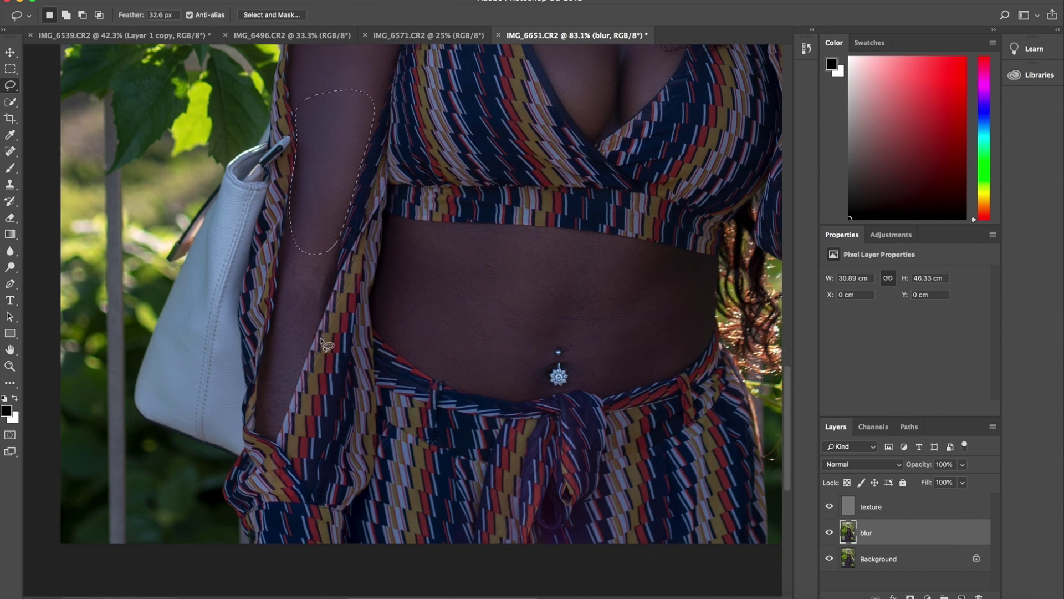
{"action": "scroll", "coordinate": [323, 342], "scroll_direction": "down", "scroll_amount": 2}
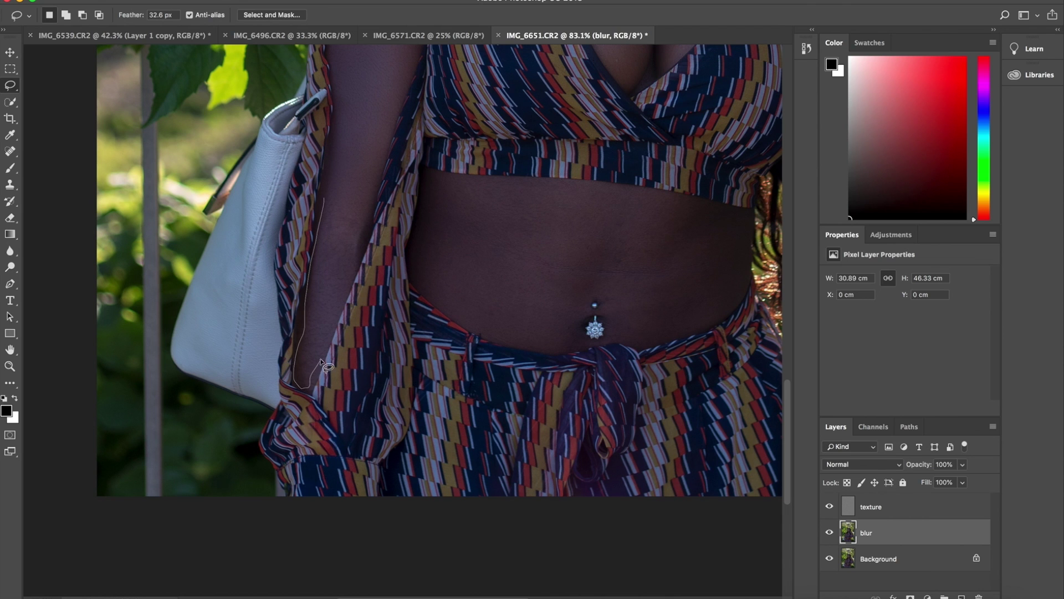
{"action": "left_click_drag", "start_coordinate": [328, 198], "coordinate": [326, 200]}
{"action": "left_click", "coordinate": [306, 0]}
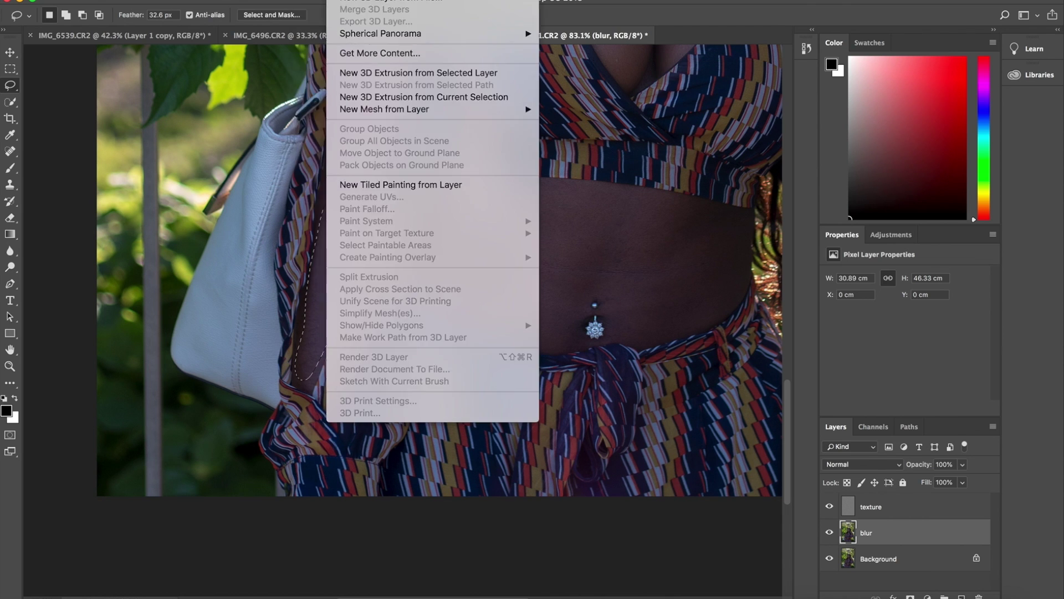
{"action": "left_click", "coordinate": [324, 3]}
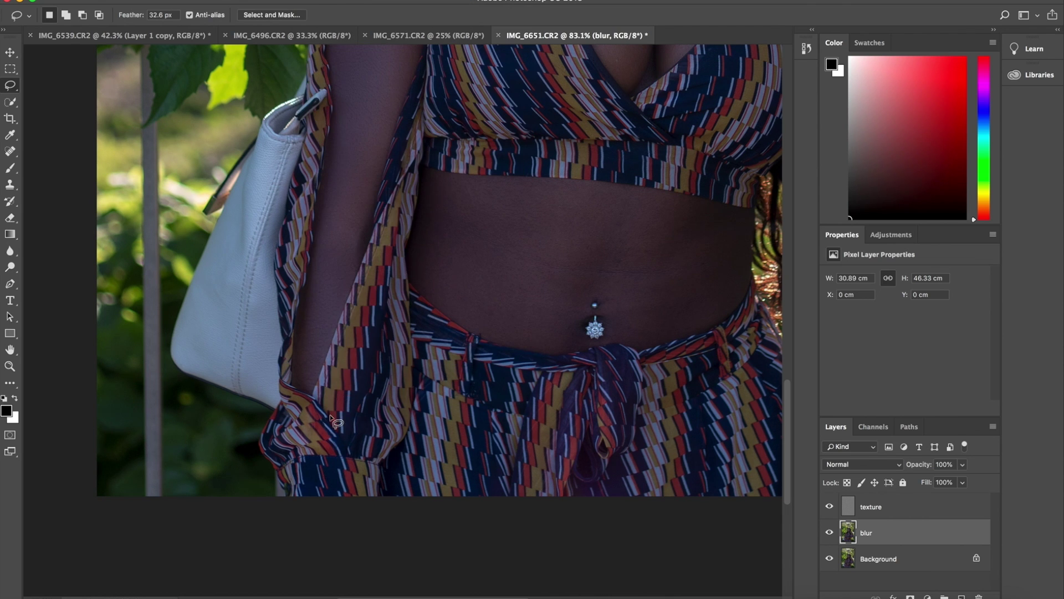
Step: Examine the smoothed skin on the arms, chest, face and midriff across the whole portrait
{"action": "scroll", "coordinate": [466, 252], "scroll_direction": "down", "scroll_amount": 5}
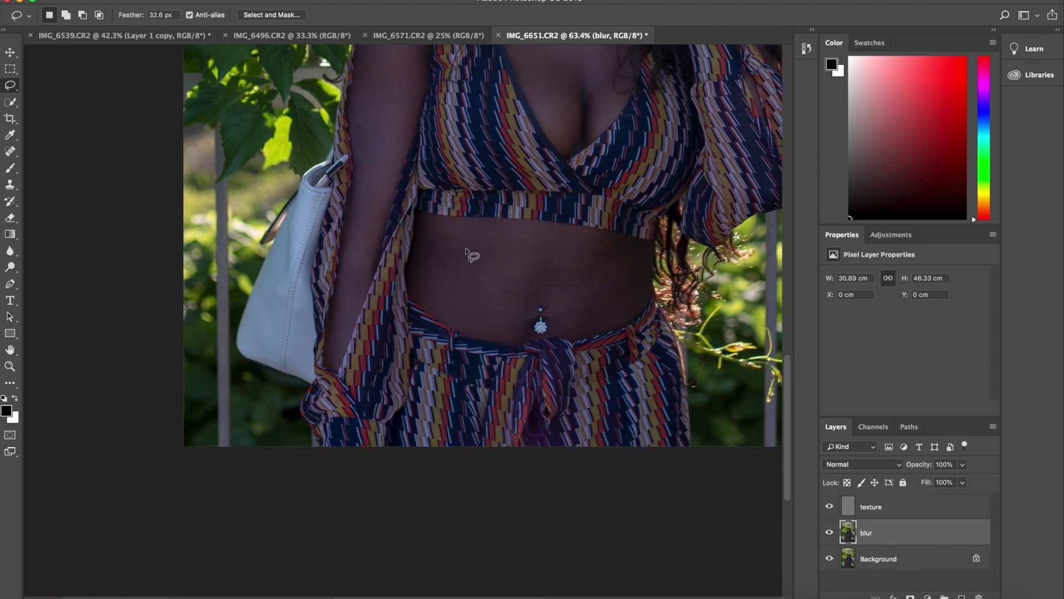
{"action": "scroll", "coordinate": [487, 210], "scroll_direction": "up", "scroll_amount": 3}
{"action": "scroll", "coordinate": [486, 211], "scroll_direction": "up", "scroll_amount": 3}
{"action": "scroll", "coordinate": [486, 210], "scroll_direction": "right", "scroll_amount": 2}
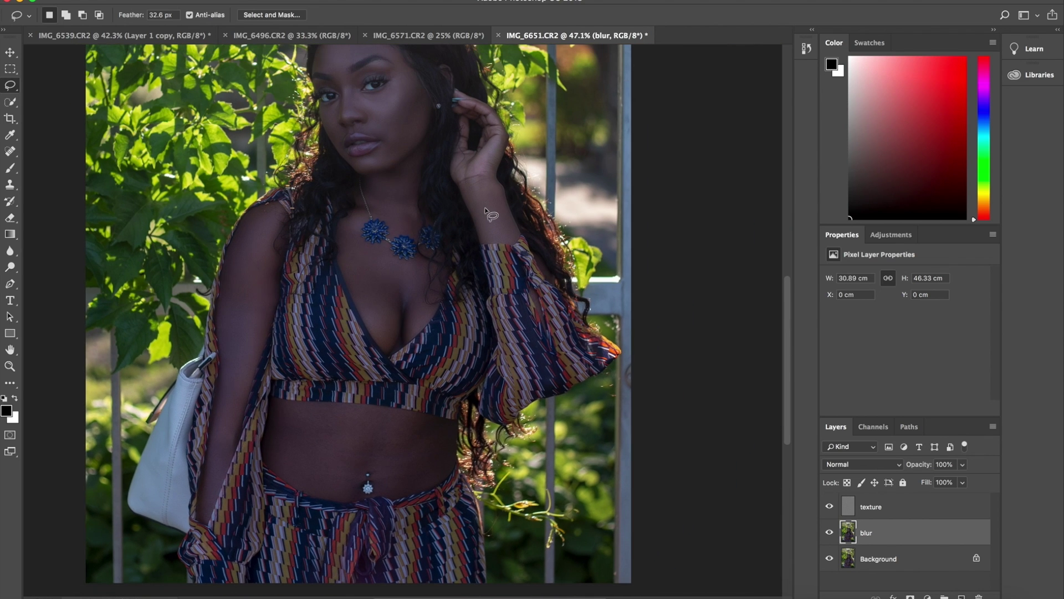
{"action": "scroll", "coordinate": [461, 265], "scroll_direction": "down", "scroll_amount": 4}
{"action": "scroll", "coordinate": [384, 305], "scroll_direction": "up", "scroll_amount": 4}
{"action": "scroll", "coordinate": [383, 304], "scroll_direction": "left", "scroll_amount": 3}
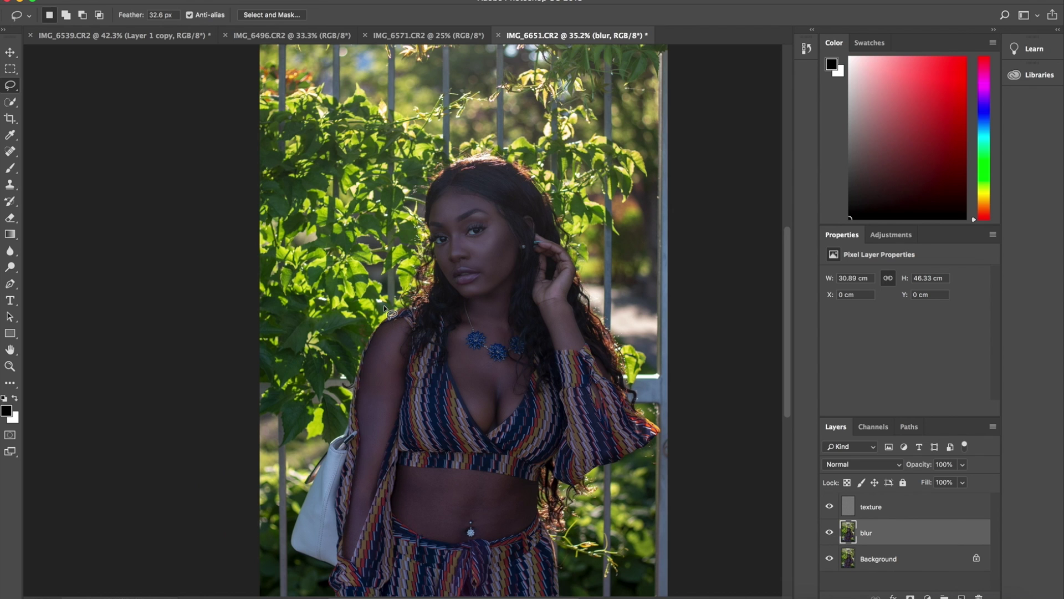
{"action": "scroll", "coordinate": [383, 305], "scroll_direction": "down", "scroll_amount": 1}
{"action": "scroll", "coordinate": [384, 308], "scroll_direction": "down", "scroll_amount": 2}
{"action": "scroll", "coordinate": [384, 308], "scroll_direction": "right", "scroll_amount": 1}
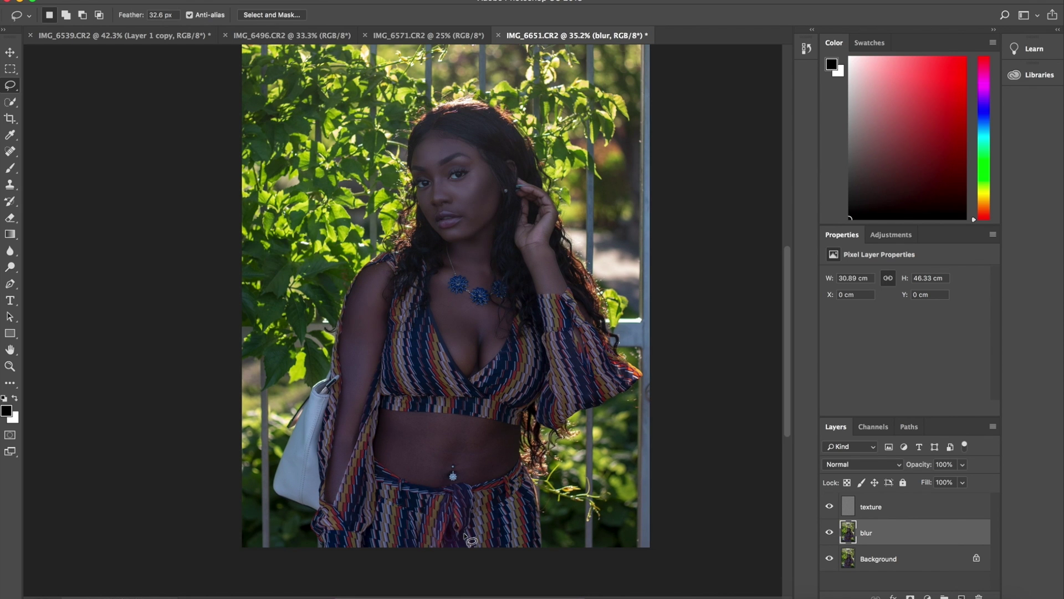
Step: Lasso the midriff skin on the handbag side, below the top's hem, and repeat the last Gaussian Blur on it
{"action": "scroll", "coordinate": [466, 537], "scroll_direction": "down", "scroll_amount": 3}
{"action": "scroll", "coordinate": [467, 537], "scroll_direction": "up", "scroll_amount": 6}
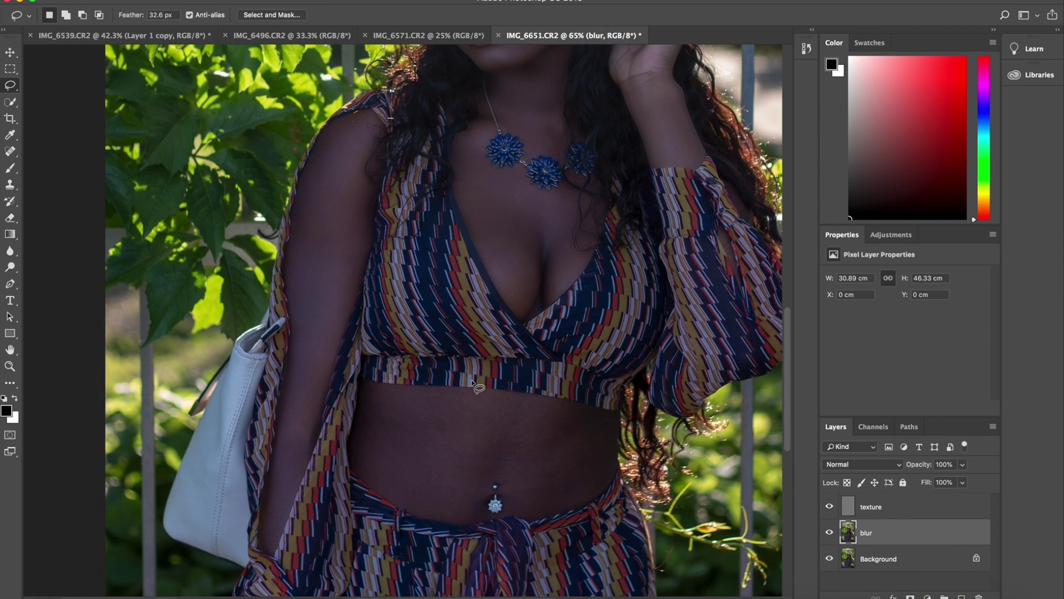
{"action": "scroll", "coordinate": [472, 382], "scroll_direction": "up", "scroll_amount": 3}
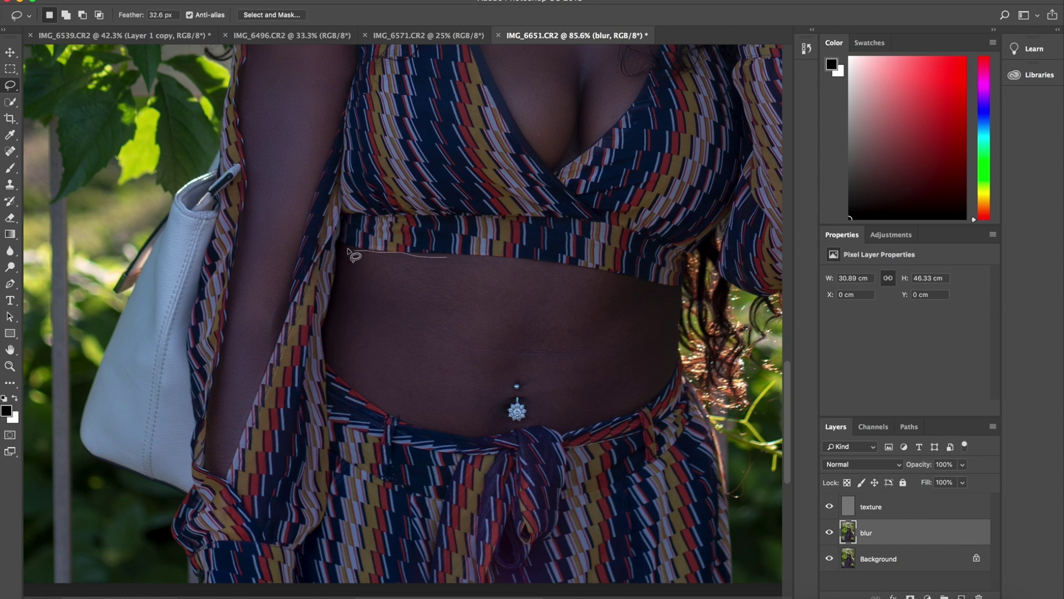
{"action": "mouse_move", "coordinate": [437, 422]}
{"action": "left_mouse_down"}
{"action": "mouse_move", "coordinate": [458, 377]}
{"action": "mouse_move", "coordinate": [460, 282]}
{"action": "mouse_move", "coordinate": [447, 258]}
{"action": "left_mouse_up"}
{"action": "left_click", "coordinate": [308, 1]}
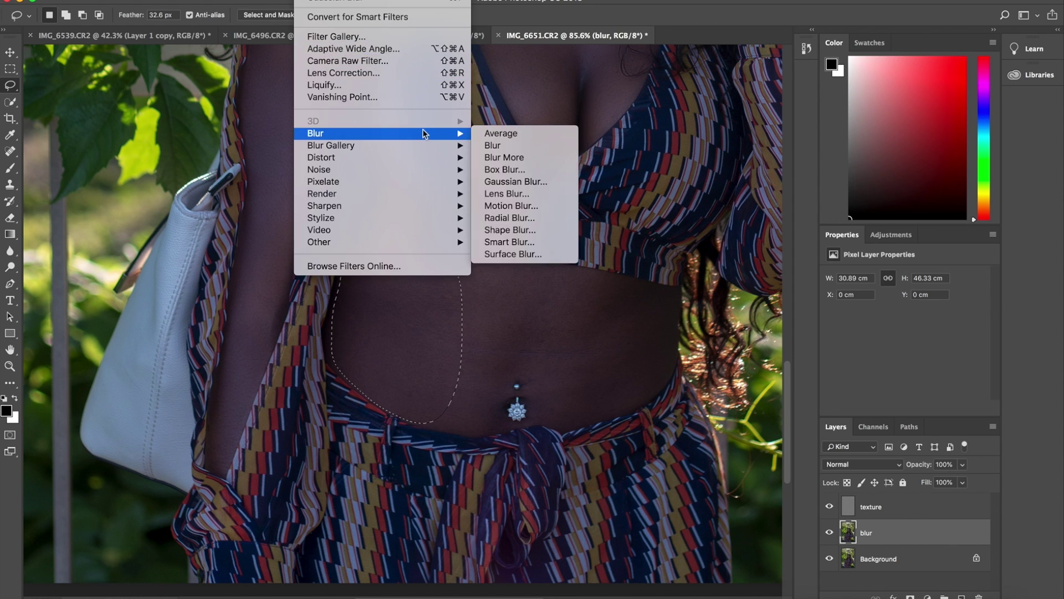
{"action": "left_click", "coordinate": [388, 2]}
Step: Lasso the middle of the midriff above the navel and repeat the last Gaussian Blur on it
{"action": "left_click_drag", "start_coordinate": [564, 268], "coordinate": [513, 266]}
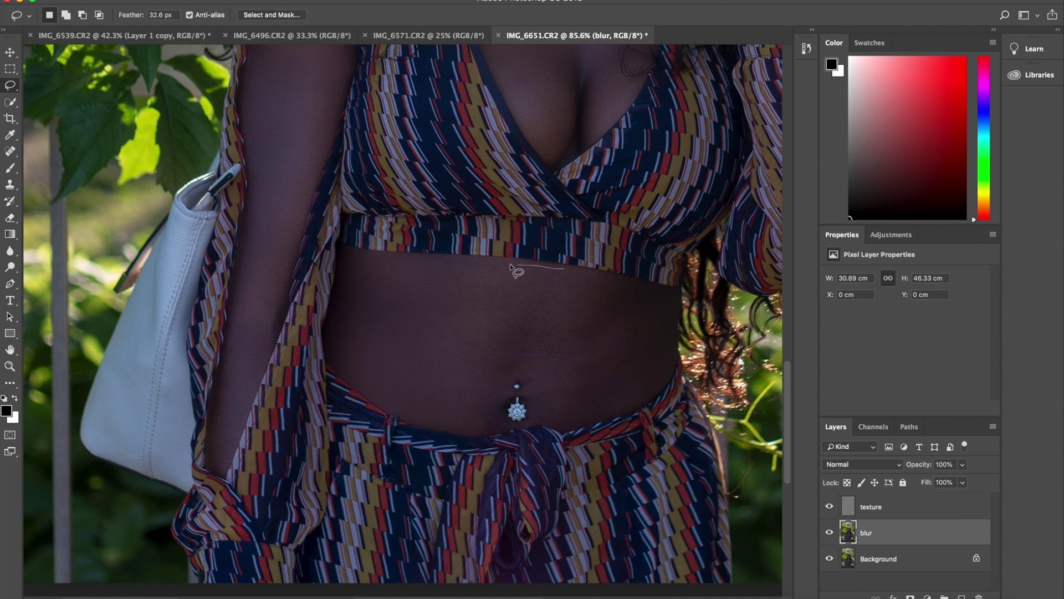
{"action": "mouse_move", "coordinate": [575, 370]}
{"action": "left_mouse_down"}
{"action": "mouse_move", "coordinate": [598, 290]}
{"action": "mouse_move", "coordinate": [531, 264]}
{"action": "left_mouse_up"}
{"action": "left_click", "coordinate": [308, 0]}
{"action": "mouse_move", "coordinate": [354, 133]}
{"action": "left_click", "coordinate": [339, 1]}
Step: Lasso the lower belly beside the navel piercing on the handbag side and repeat the last Gaussian Blur on it
{"action": "left_click", "coordinate": [474, 367]}
{"action": "left_click_drag", "start_coordinate": [499, 369], "coordinate": [480, 360]}
{"action": "left_click", "coordinate": [308, 0]}
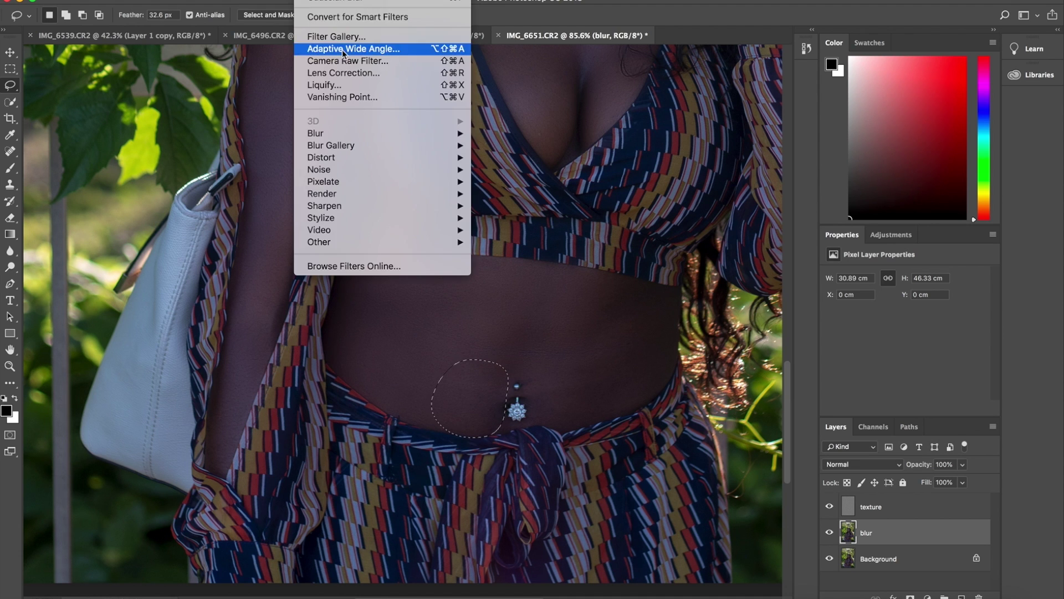
{"action": "left_click", "coordinate": [338, 1]}
Step: Lasso the small skin patch beside the navel piercing on the side away from the handbag and repeat the last Gaussian Blur
{"action": "left_click", "coordinate": [544, 365]}
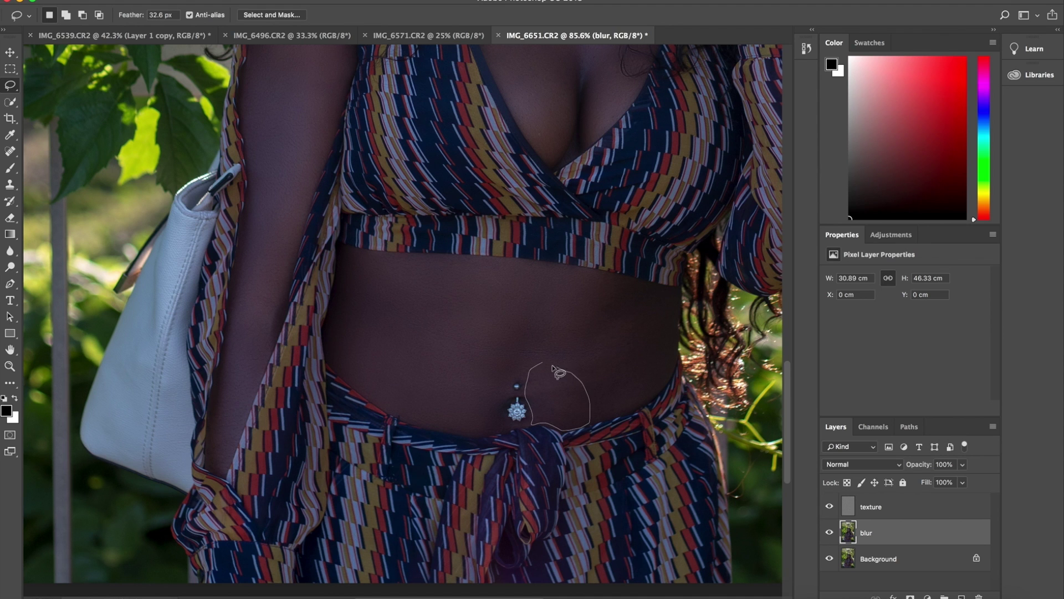
{"action": "left_click_drag", "start_coordinate": [554, 368], "coordinate": [545, 364]}
{"action": "left_click", "coordinate": [308, 0]}
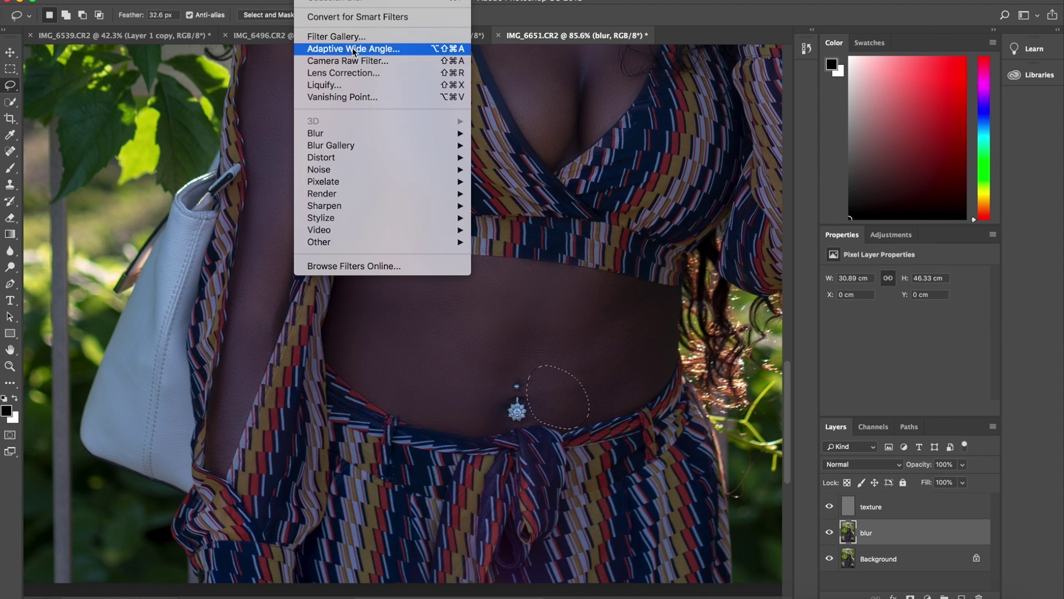
{"action": "left_click", "coordinate": [337, 1]}
Step: Lasso the shaded outer side of the midriff next to the hanging hair, repeat the last Gaussian Blur, and clear the selection
{"action": "left_click_drag", "start_coordinate": [603, 273], "coordinate": [567, 383]}
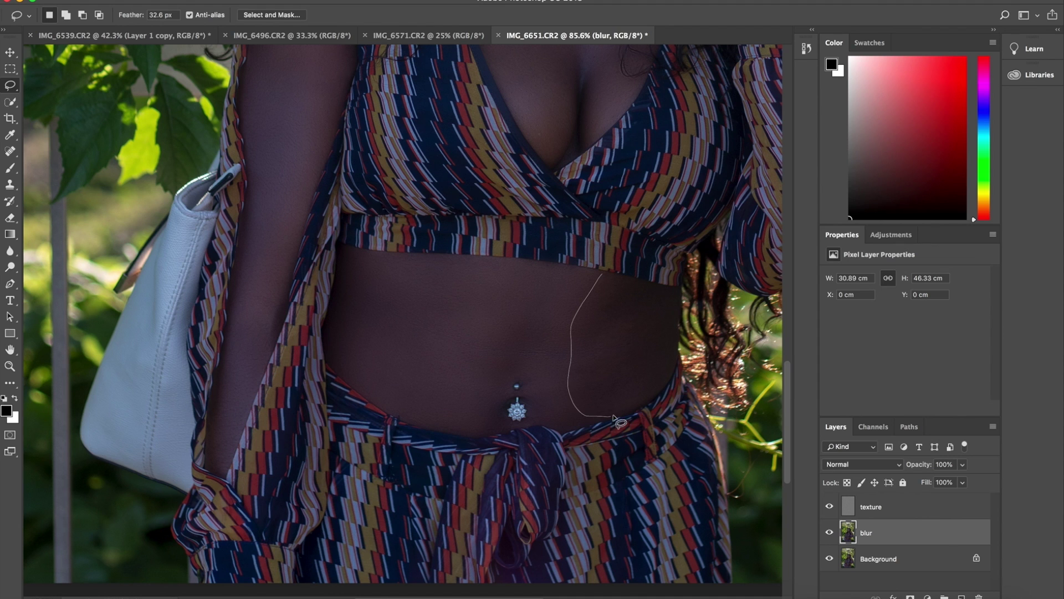
{"action": "left_click_drag", "start_coordinate": [644, 287], "coordinate": [603, 274]}
{"action": "left_click", "coordinate": [307, 0]}
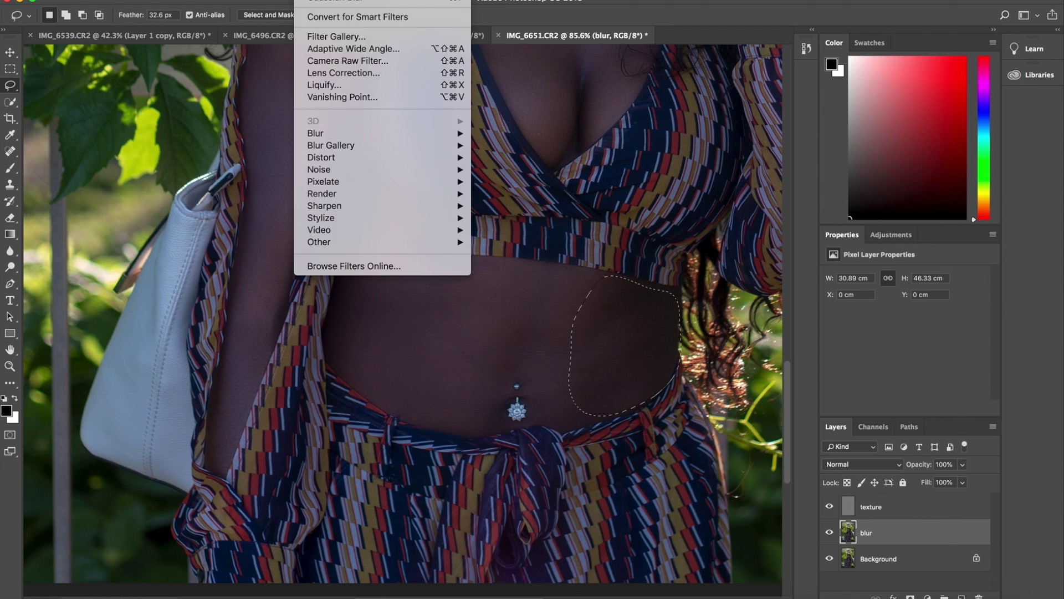
{"action": "left_click", "coordinate": [349, 3]}
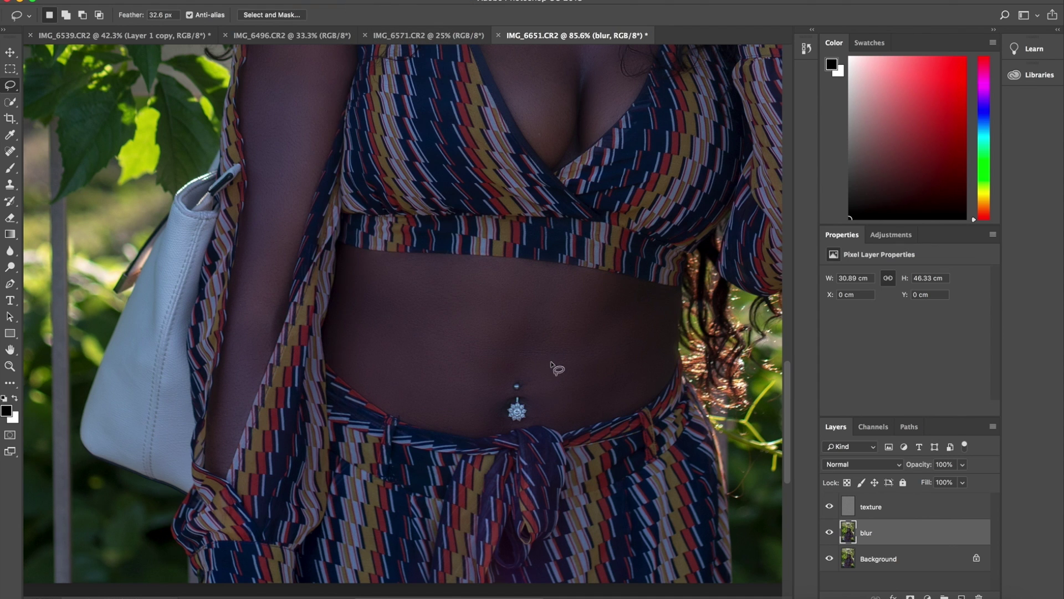
Step: Select the texture layer and apply the Sharpen filter to the whole layer
{"action": "scroll", "coordinate": [531, 337], "scroll_direction": "down", "scroll_amount": 6}
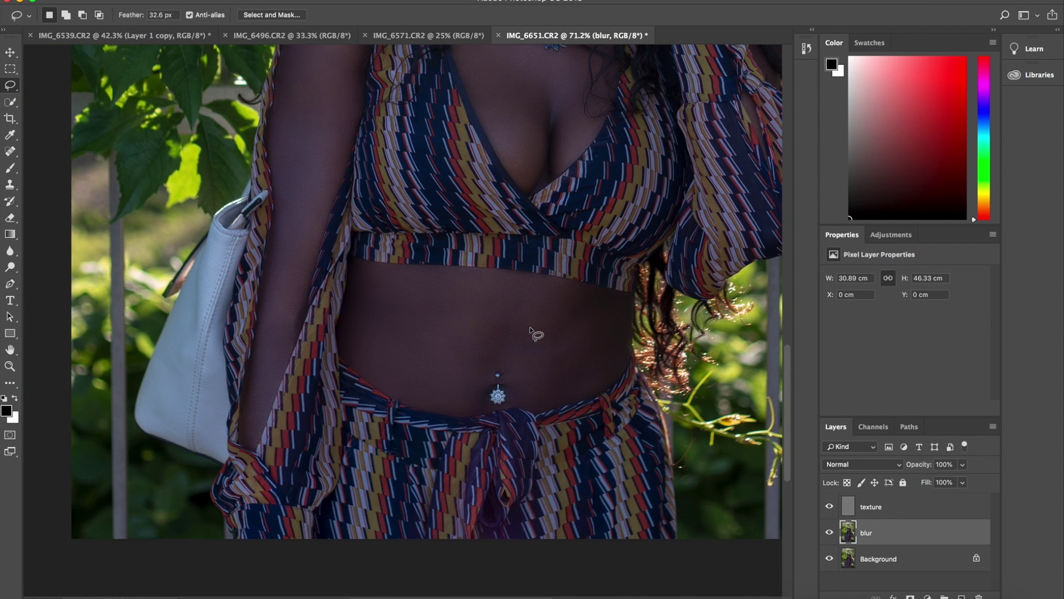
{"action": "scroll", "coordinate": [531, 334], "scroll_direction": "down", "scroll_amount": 2}
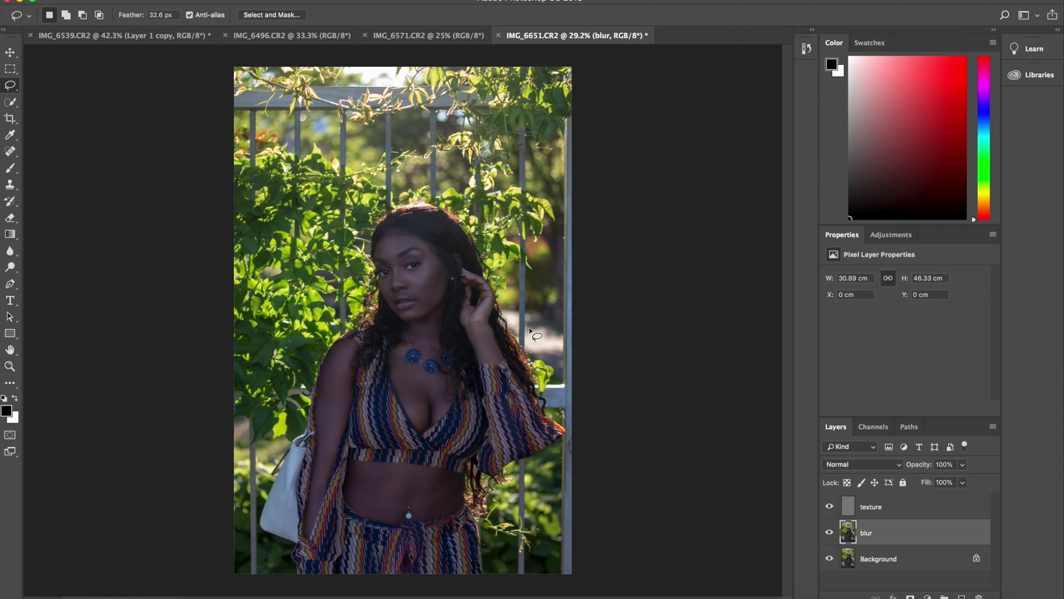
{"action": "left_click", "coordinate": [872, 508]}
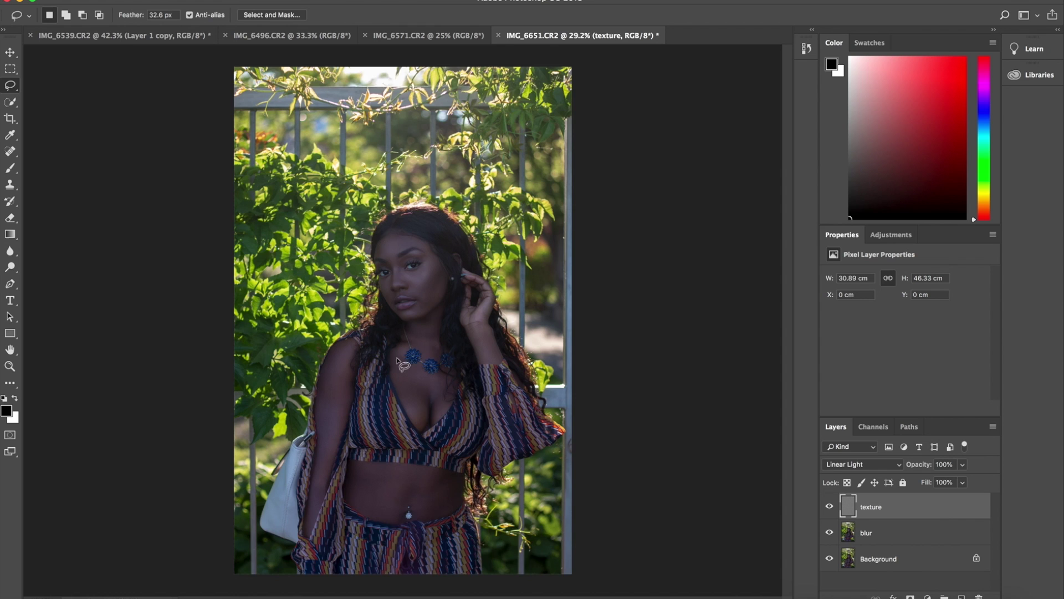
{"action": "scroll", "coordinate": [404, 364], "scroll_direction": "up", "scroll_amount": 3}
{"action": "left_click", "coordinate": [306, 0]}
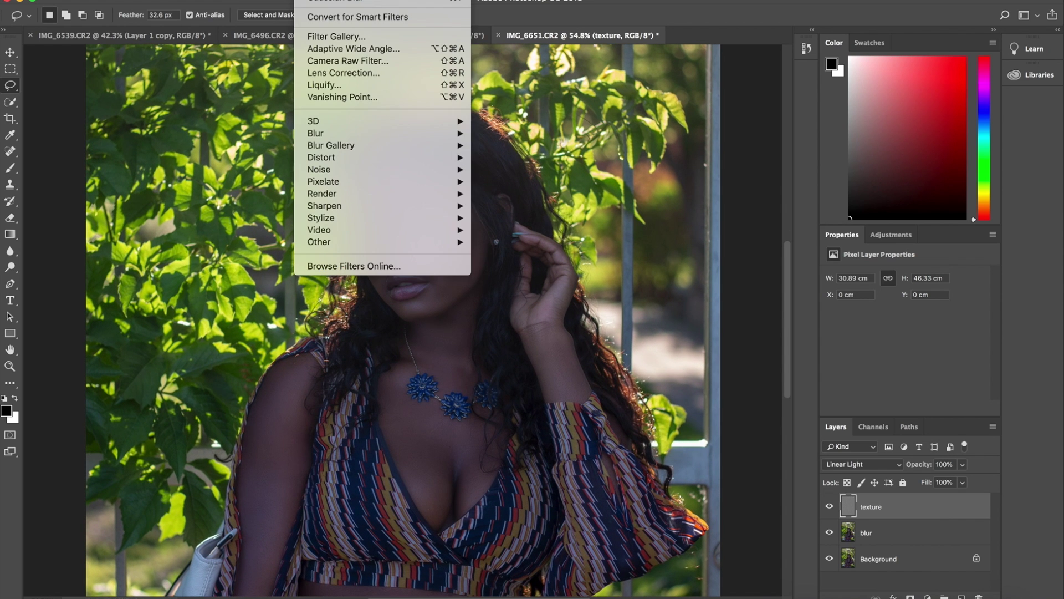
{"action": "mouse_move", "coordinate": [433, 206]}
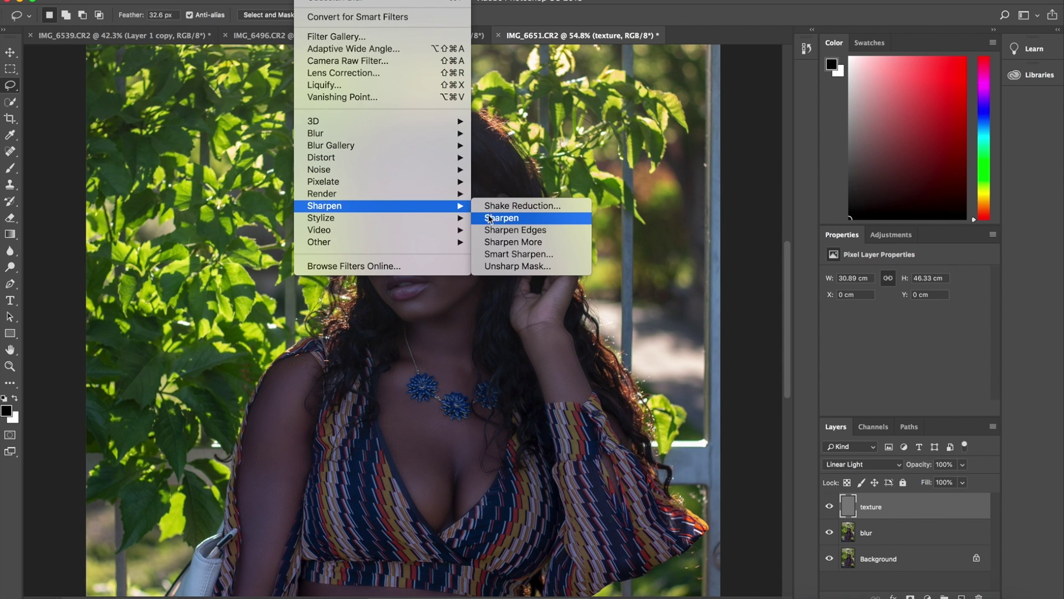
{"action": "left_click", "coordinate": [490, 218]}
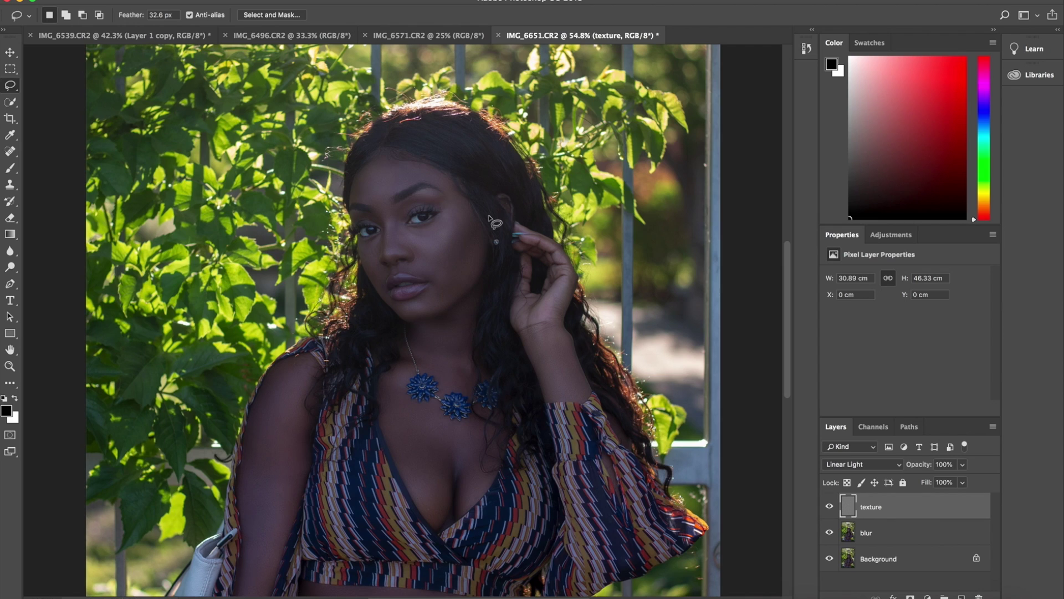
Step: Inspect the sharpened face and retouch a small spot on the nose bridge with the Spot Healing Brush on the texture layer
{"action": "scroll", "coordinate": [464, 223], "scroll_direction": "up", "scroll_amount": 5}
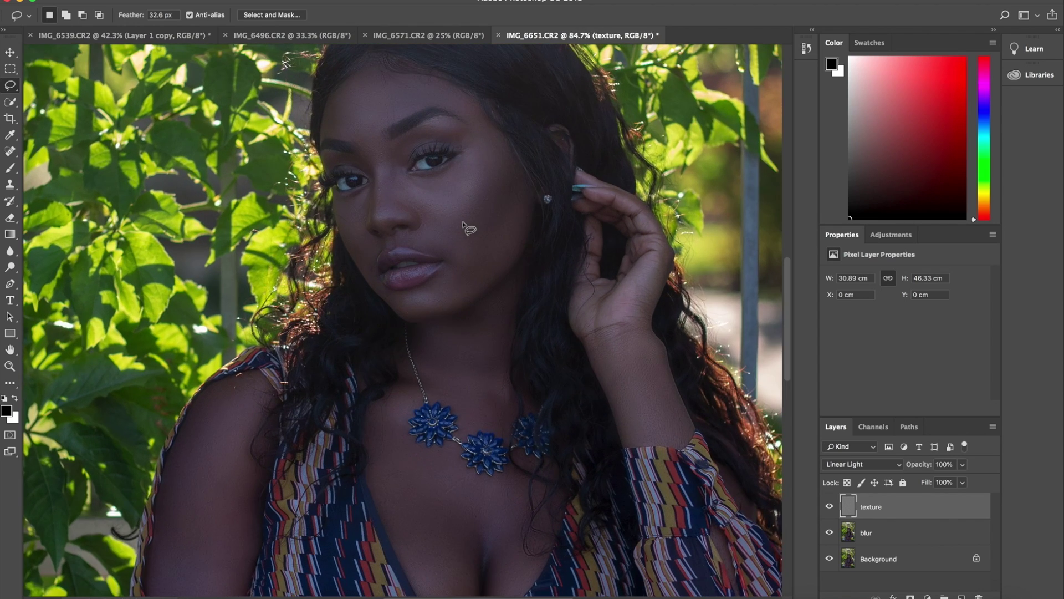
{"action": "scroll", "coordinate": [474, 220], "scroll_direction": "up", "scroll_amount": 5}
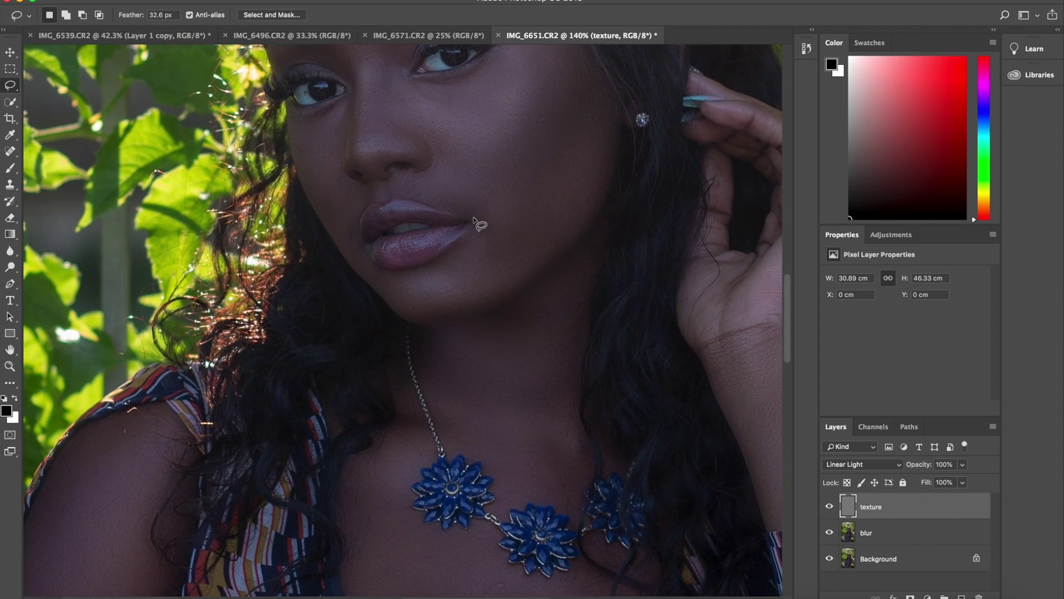
{"action": "scroll", "coordinate": [474, 220], "scroll_direction": "down", "scroll_amount": 6}
{"action": "scroll", "coordinate": [452, 254], "scroll_direction": "down", "scroll_amount": 10}
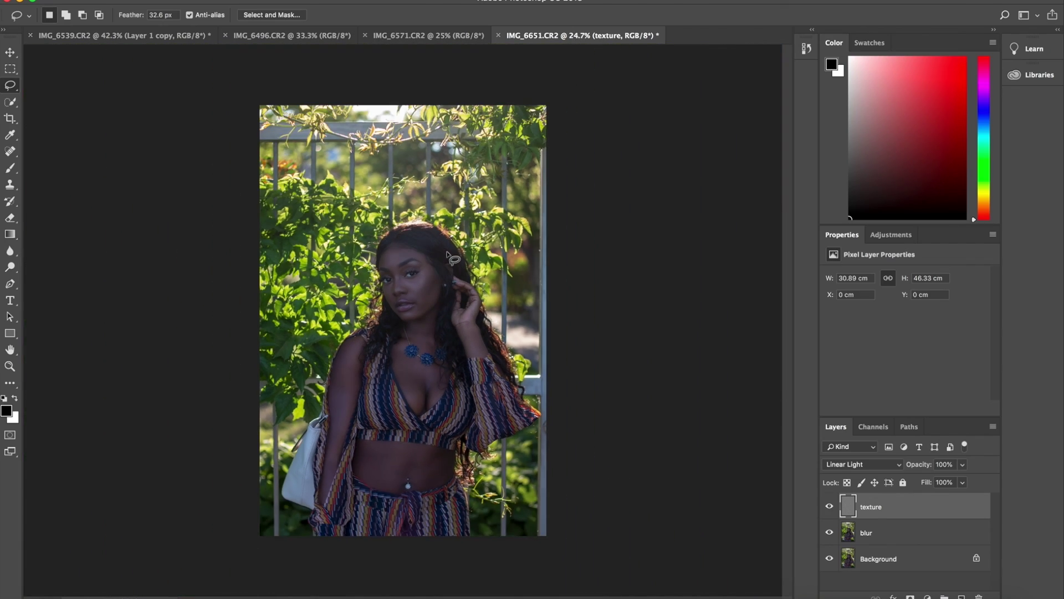
{"action": "scroll", "coordinate": [449, 256], "scroll_direction": "up", "scroll_amount": 10}
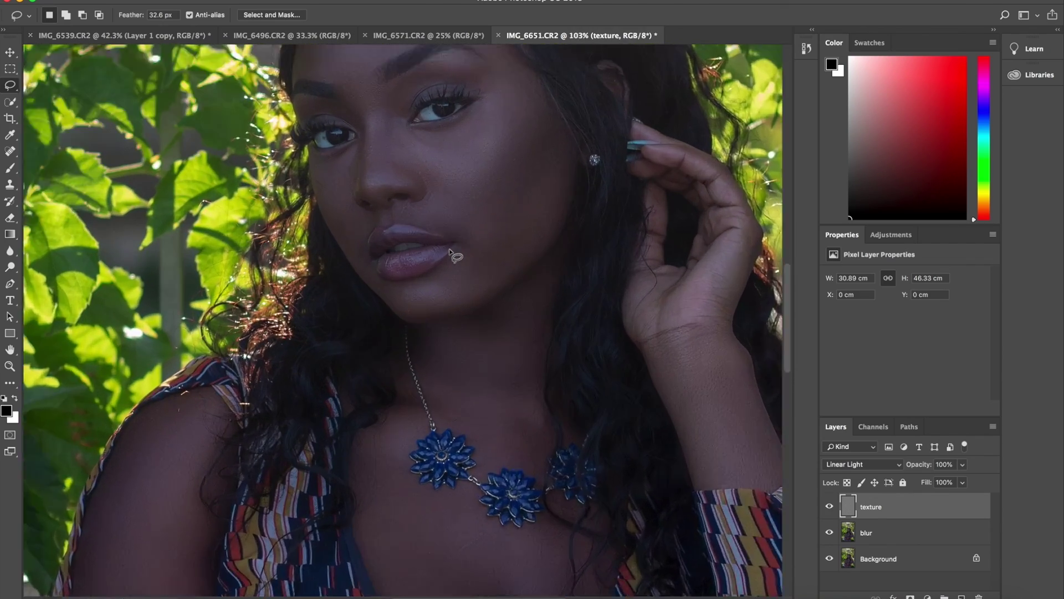
{"action": "scroll", "coordinate": [450, 256], "scroll_direction": "up", "scroll_amount": 4}
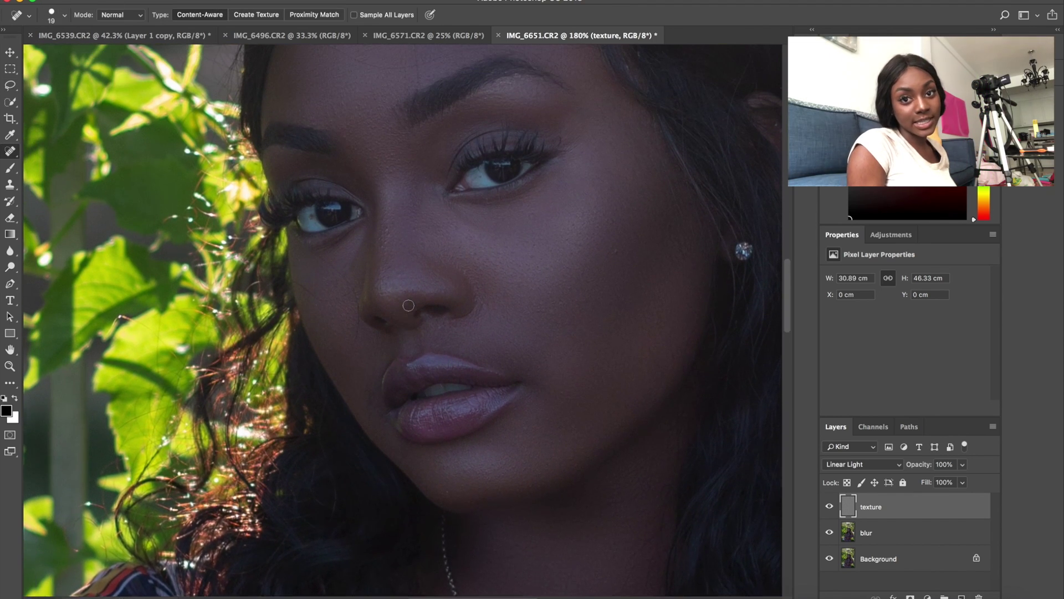
{"action": "scroll", "coordinate": [409, 305], "scroll_direction": "up", "scroll_amount": 2}
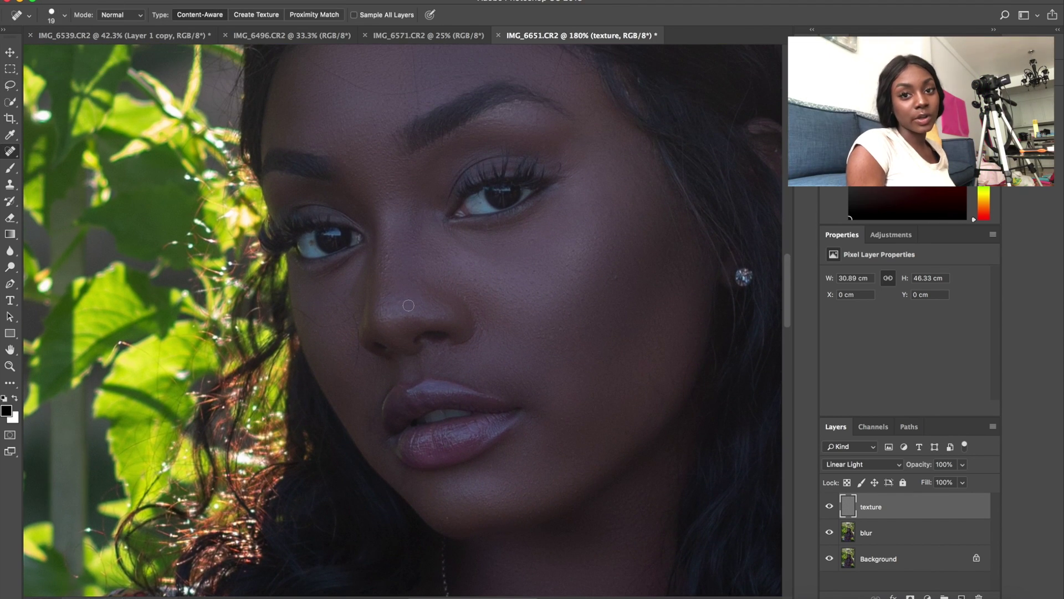
{"action": "left_click", "coordinate": [386, 254]}
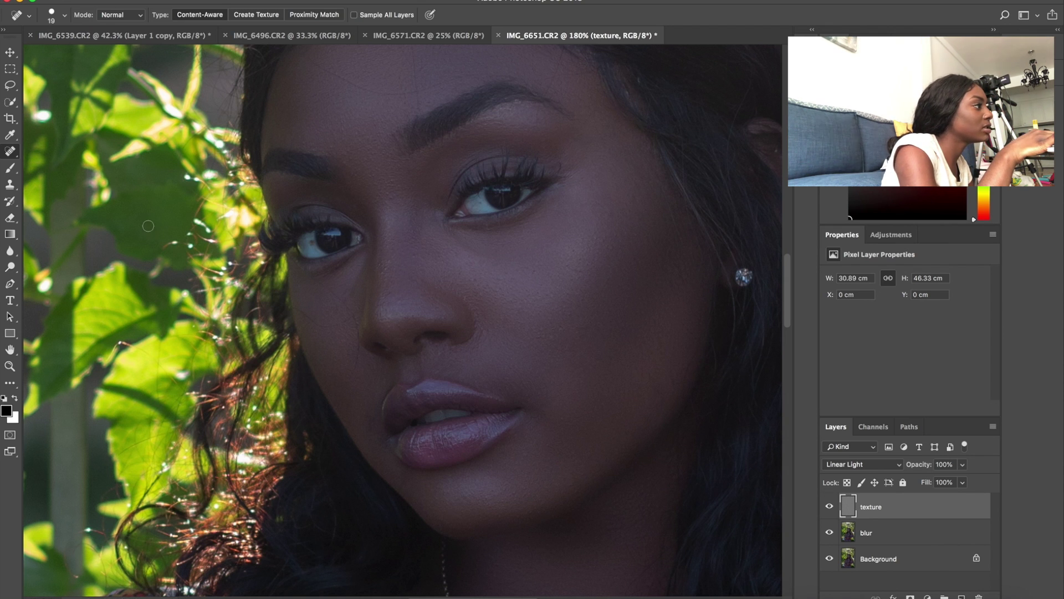
Step: Try to clone skin texture around the mouth and cheek on the texture layer with the Clone Stamp
{"action": "left_click", "coordinate": [11, 184]}
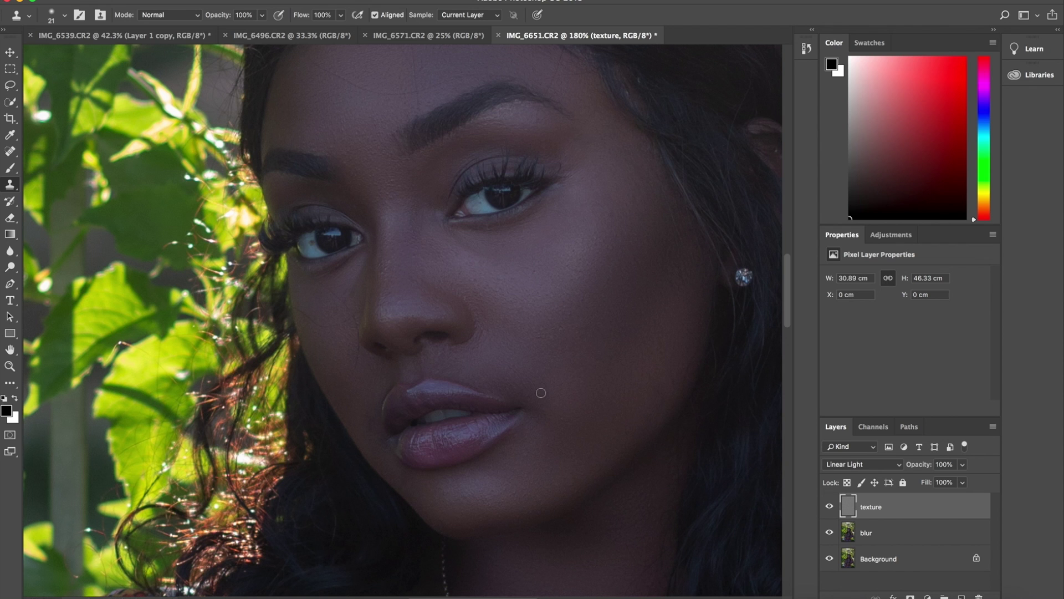
{"action": "scroll", "coordinate": [443, 295], "scroll_direction": "down", "scroll_amount": 5}
{"action": "scroll", "coordinate": [538, 305], "scroll_direction": "up", "scroll_amount": 5}
{"action": "scroll", "coordinate": [538, 305], "scroll_direction": "right", "scroll_amount": 4}
{"action": "scroll", "coordinate": [541, 304], "scroll_direction": "up", "scroll_amount": 8}
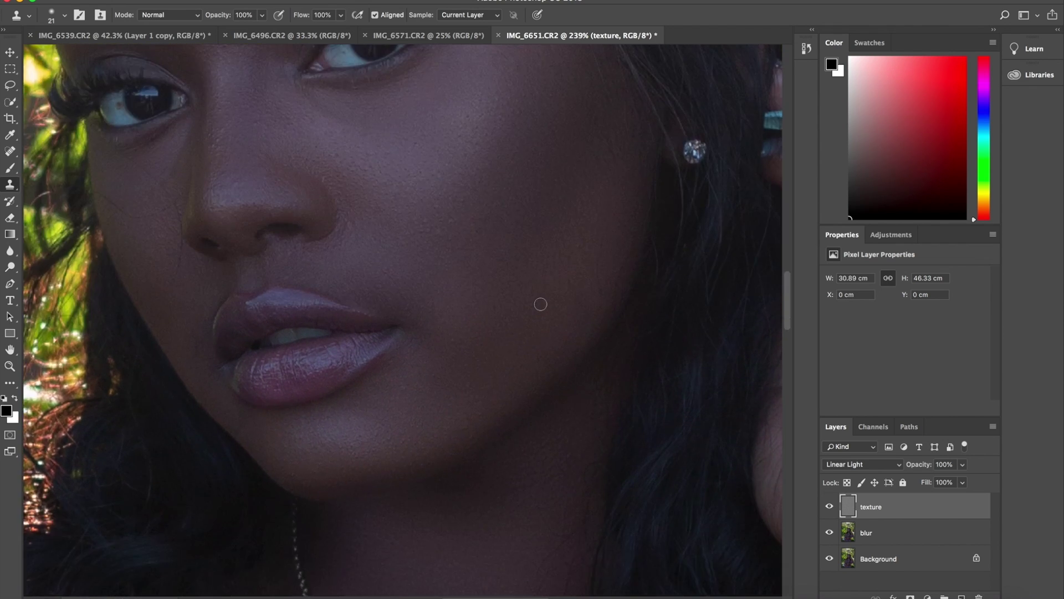
{"action": "left_click", "coordinate": [394, 429]}
{"action": "left_click", "coordinate": [642, 201]}
{"action": "left_click", "coordinate": [404, 413]}
{"action": "left_click", "coordinate": [622, 201]}
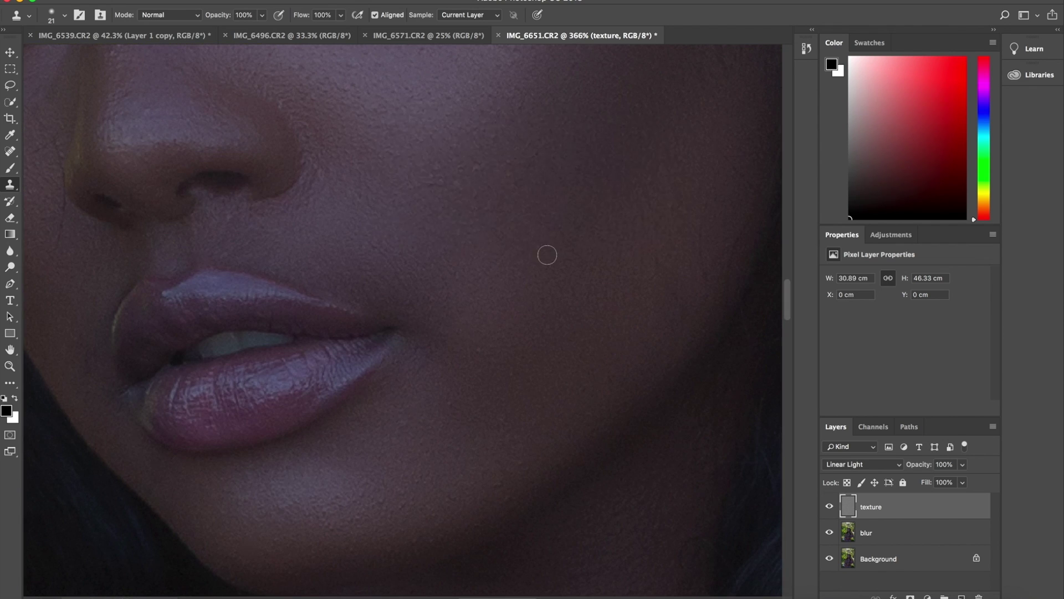
{"action": "scroll", "coordinate": [547, 254], "scroll_direction": "down", "scroll_amount": 4}
{"action": "left_click", "coordinate": [452, 227]}
{"action": "left_click", "coordinate": [609, 202]}
Step: Reselect the Clone Stamp Tool and try again to clone skin texture on the cheek
{"action": "right_click", "coordinate": [14, 187]}
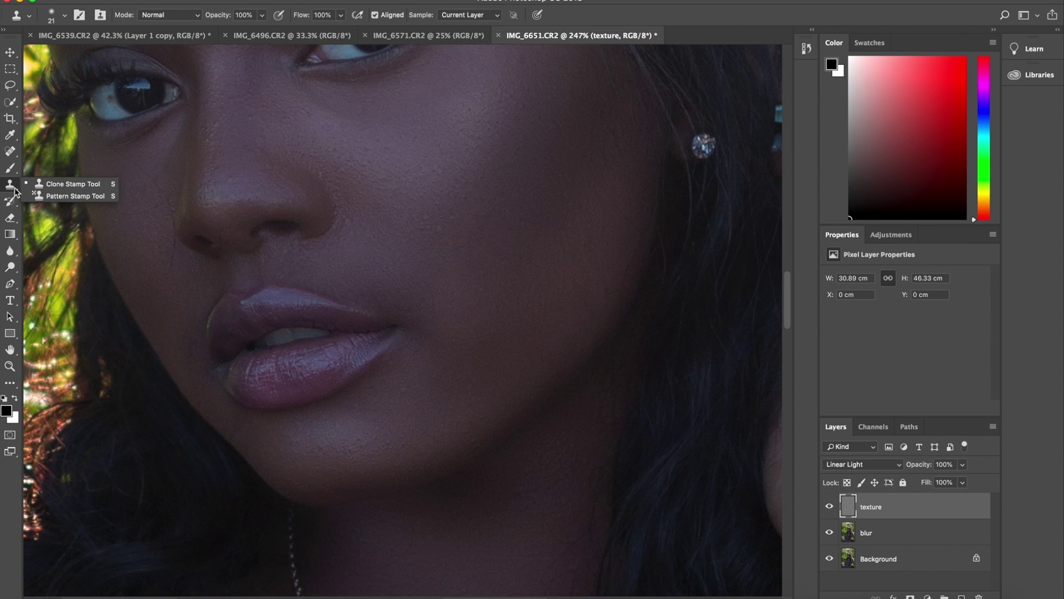
{"action": "left_click", "coordinate": [53, 186]}
{"action": "left_click", "coordinate": [371, 217]}
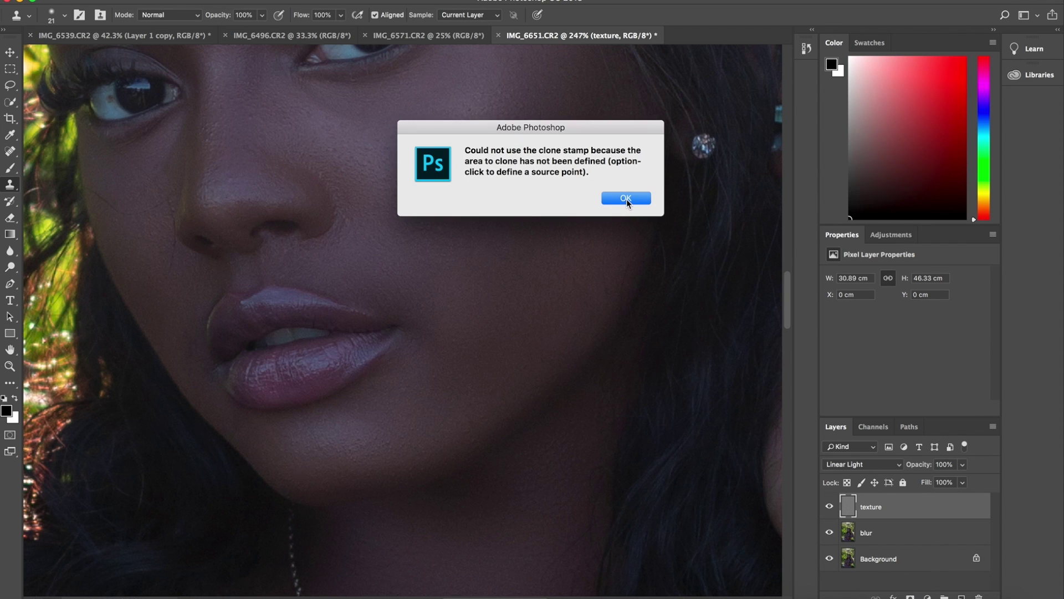
{"action": "left_click", "coordinate": [626, 199]}
{"action": "scroll", "coordinate": [472, 243], "scroll_direction": "down", "scroll_amount": 2}
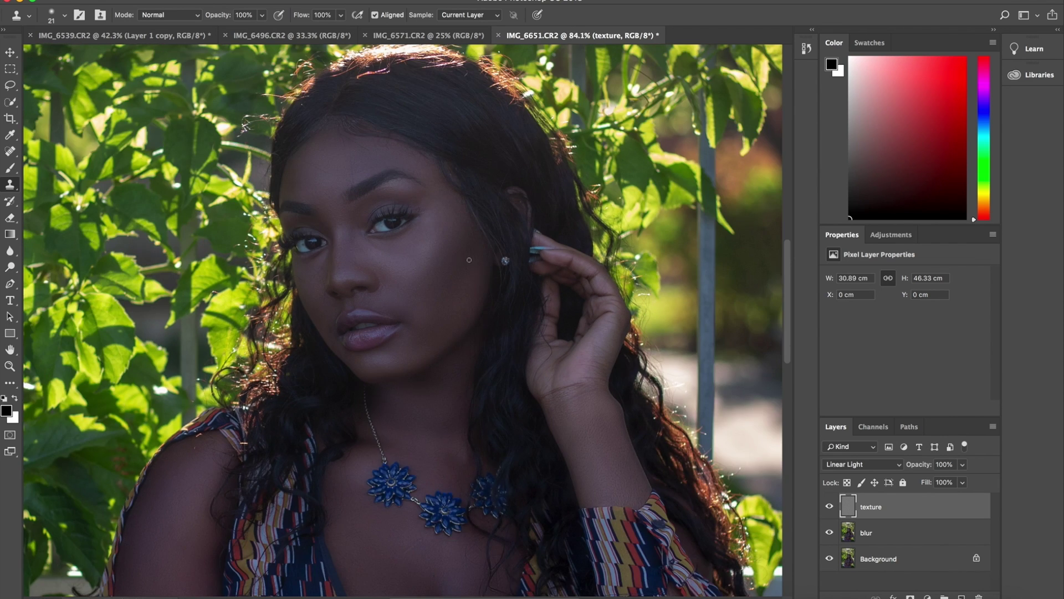
{"action": "scroll", "coordinate": [469, 260], "scroll_direction": "up", "scroll_amount": 5}
{"action": "left_click", "coordinate": [335, 201]}
{"action": "left_click", "coordinate": [624, 199]}
Step: Enlarge the Clone Stamp brush to 52 px, keep sampling on Current Layer, and retry cloning beside the mouth
{"action": "left_click", "coordinate": [53, 15]}
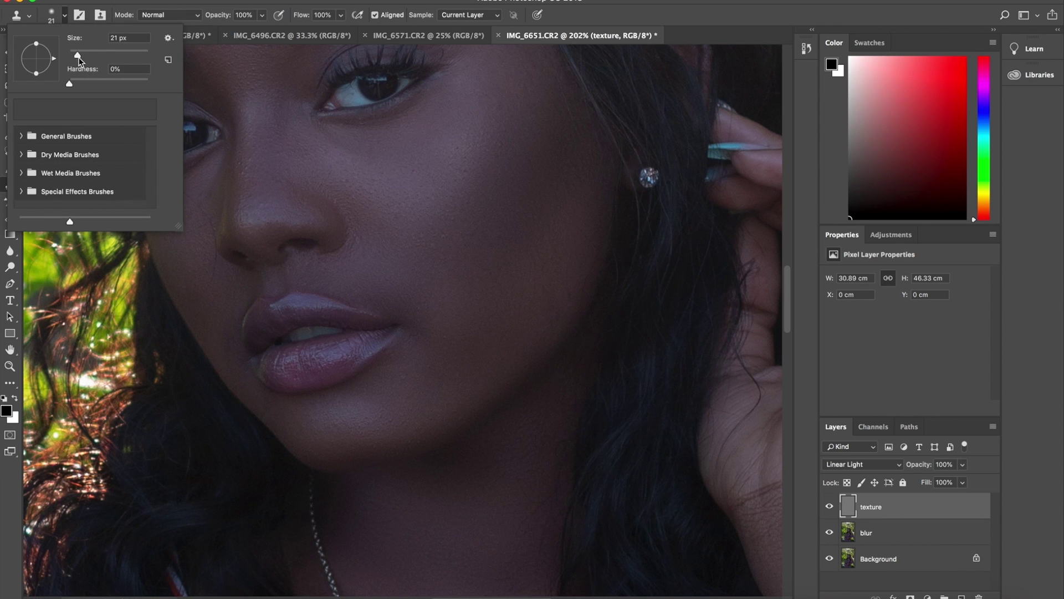
{"action": "left_click_drag", "start_coordinate": [78, 58], "coordinate": [88, 58]}
{"action": "left_click", "coordinate": [396, 290]}
{"action": "left_click", "coordinate": [634, 195]}
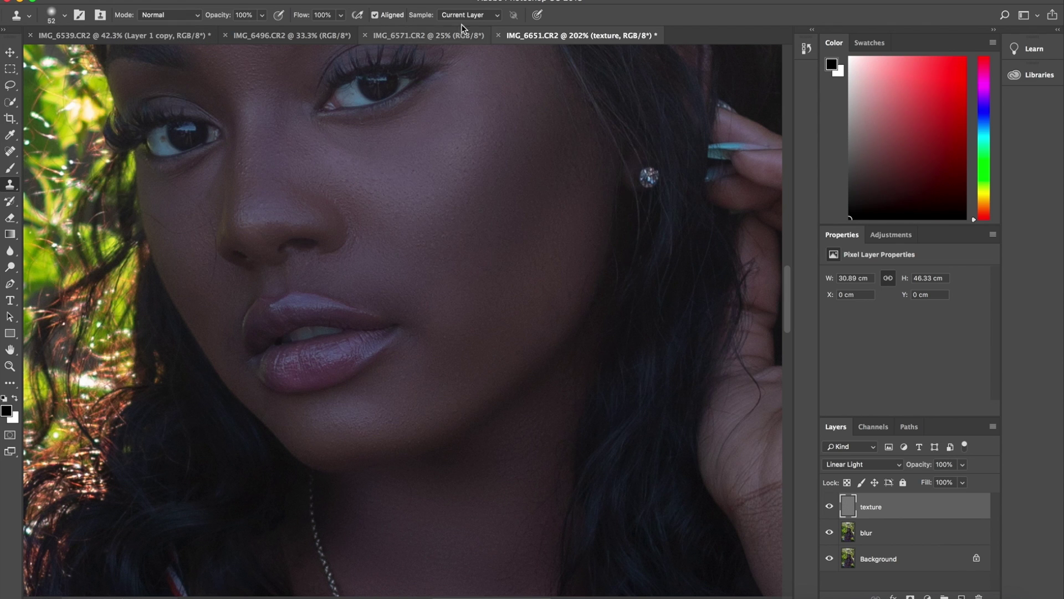
{"action": "left_click", "coordinate": [467, 15]}
{"action": "left_click", "coordinate": [469, 16]}
{"action": "left_click", "coordinate": [381, 320]}
{"action": "left_click", "coordinate": [632, 197]}
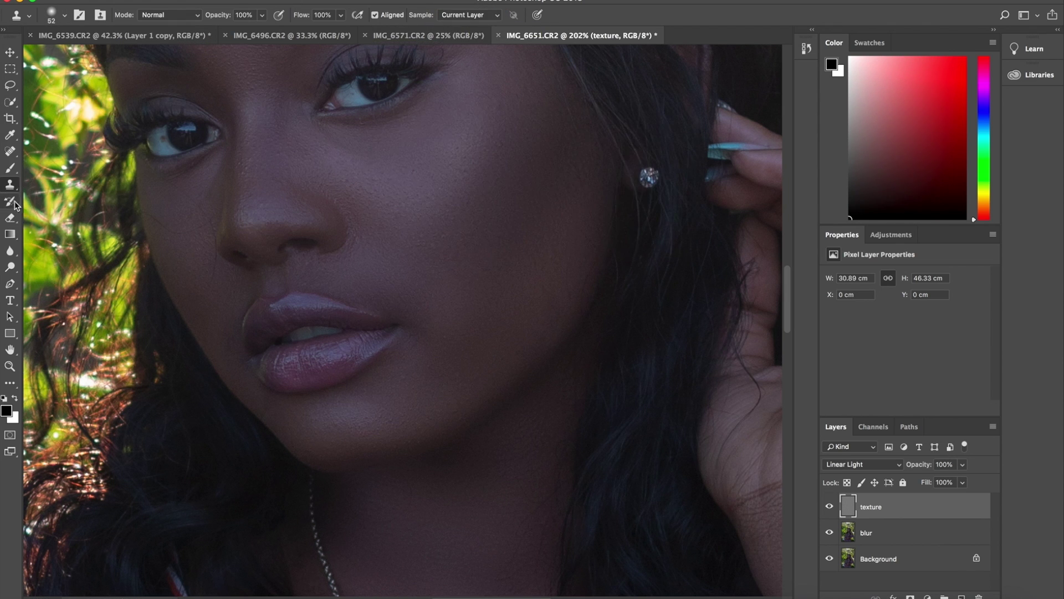
Step: Switch to the Spot Healing Brush and heal a small spot on the chin below the corner of the mouth
{"action": "left_click", "coordinate": [10, 152]}
{"action": "scroll", "coordinate": [331, 237], "scroll_direction": "up", "scroll_amount": 2}
{"action": "scroll", "coordinate": [331, 238], "scroll_direction": "up", "scroll_amount": 5}
{"action": "scroll", "coordinate": [331, 239], "scroll_direction": "left", "scroll_amount": 2}
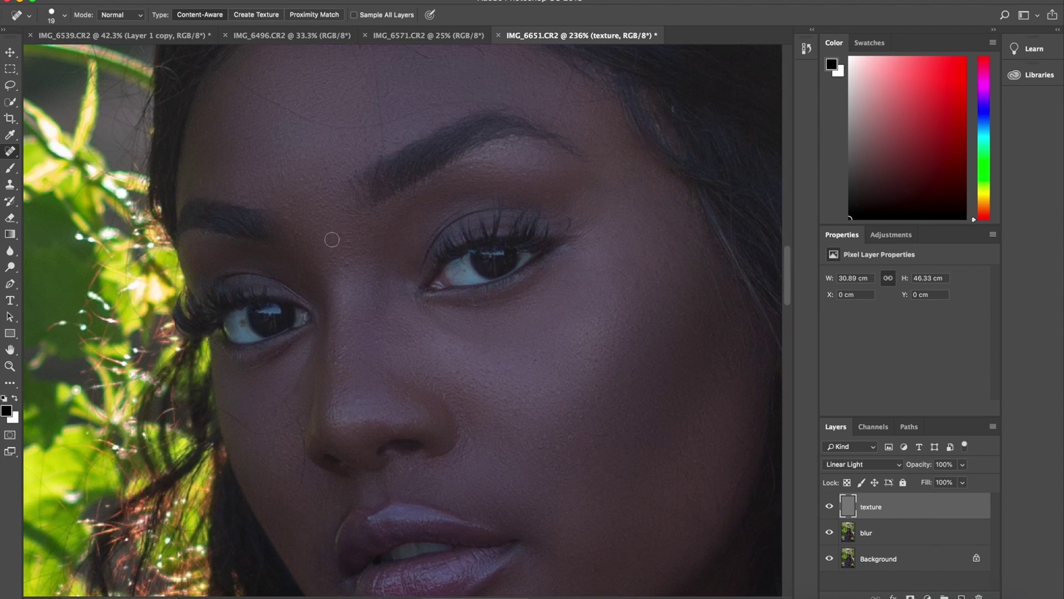
{"action": "scroll", "coordinate": [330, 405], "scroll_direction": "up", "scroll_amount": 5}
{"action": "scroll", "coordinate": [330, 406], "scroll_direction": "down", "scroll_amount": 5}
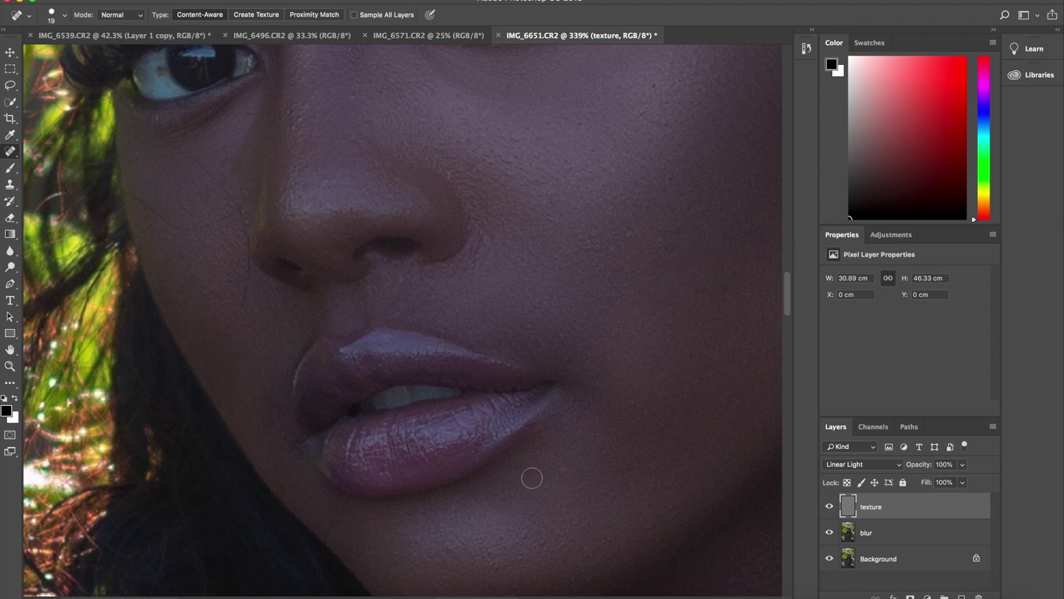
{"action": "left_click", "coordinate": [542, 545]}
{"action": "scroll", "coordinate": [550, 526], "scroll_direction": "up", "scroll_amount": 2}
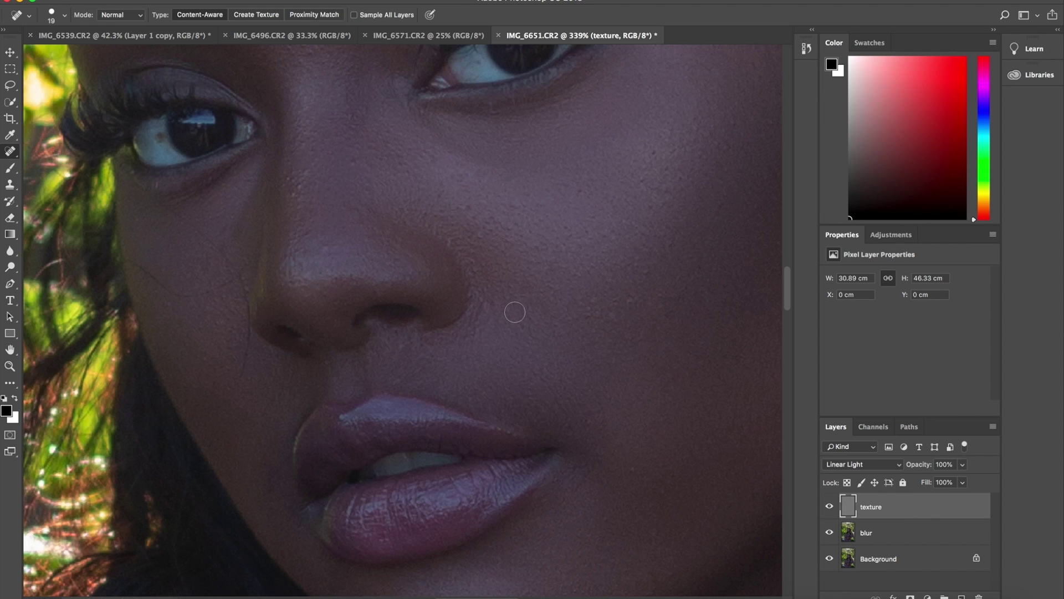
Step: Inspect the skin on the face, forehead and chest up close for remaining blemishes
{"action": "scroll", "coordinate": [514, 312], "scroll_direction": "up", "scroll_amount": 2}
{"action": "scroll", "coordinate": [339, 284], "scroll_direction": "up", "scroll_amount": 3}
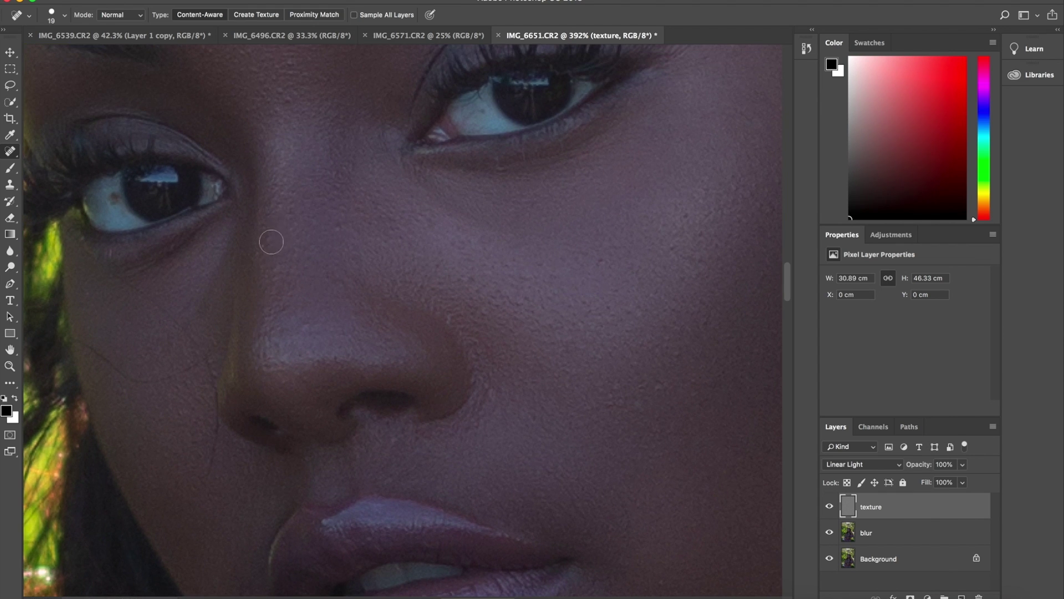
{"action": "scroll", "coordinate": [273, 299], "scroll_direction": "up", "scroll_amount": 10}
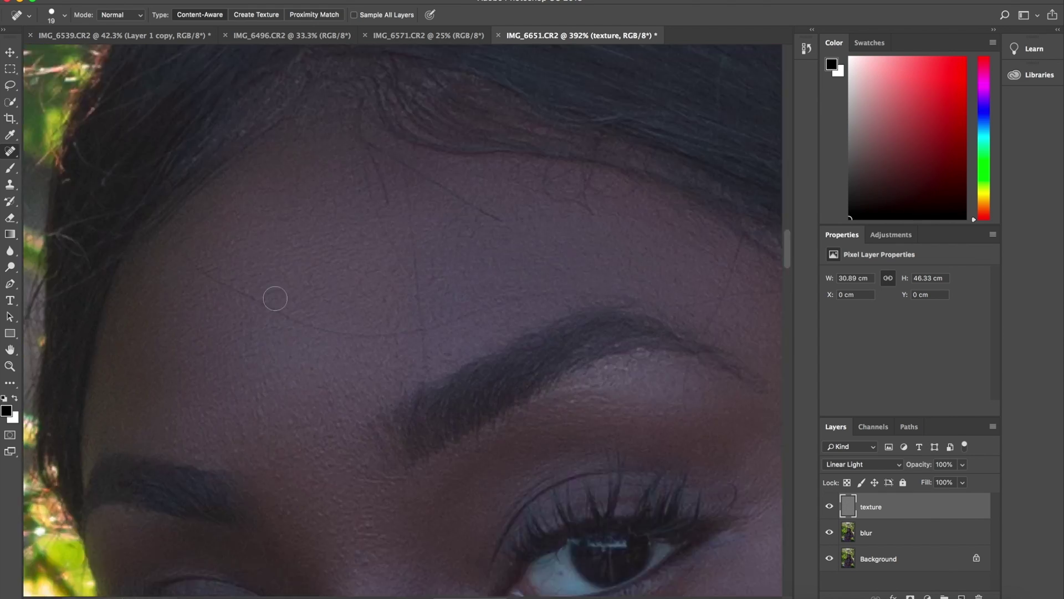
{"action": "scroll", "coordinate": [231, 411], "scroll_direction": "down", "scroll_amount": 20}
{"action": "scroll", "coordinate": [564, 578], "scroll_direction": "down", "scroll_amount": 6}
{"action": "scroll", "coordinate": [564, 578], "scroll_direction": "right", "scroll_amount": 4}
{"action": "scroll", "coordinate": [526, 294], "scroll_direction": "down", "scroll_amount": 3}
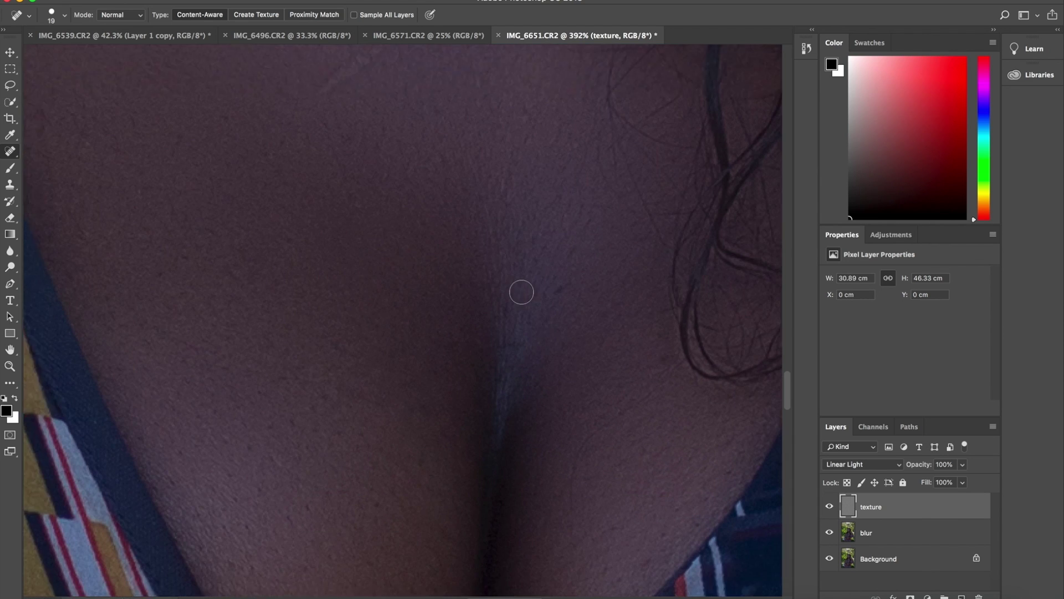
{"action": "scroll", "coordinate": [244, 473], "scroll_direction": "down", "scroll_amount": 5}
{"action": "scroll", "coordinate": [428, 326], "scroll_direction": "up", "scroll_amount": 1}
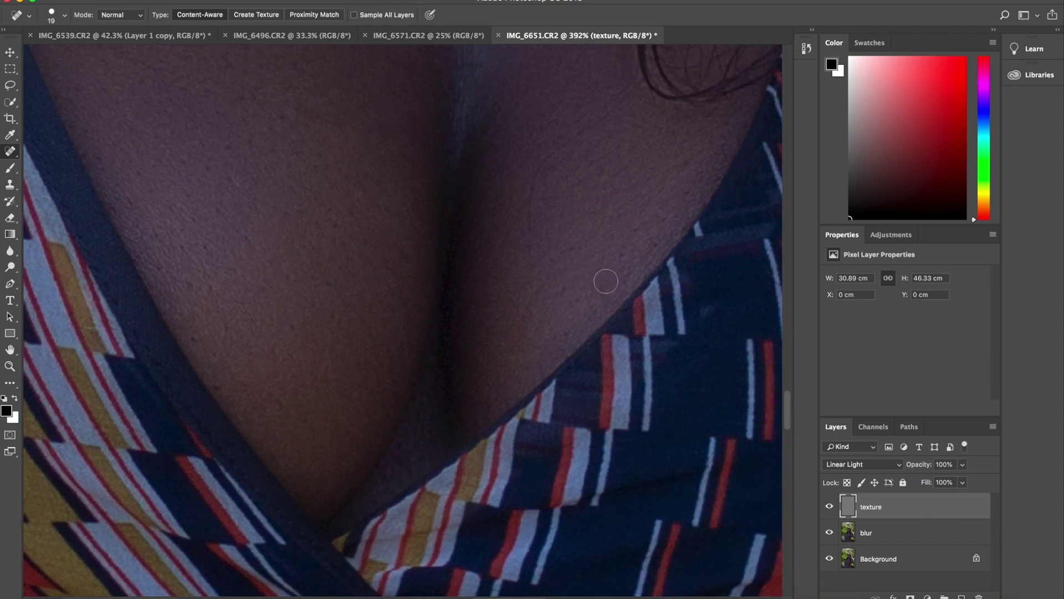
Step: Heal a small spot on the neck just above the blue flower necklace on the texture layer
{"action": "scroll", "coordinate": [606, 281], "scroll_direction": "up", "scroll_amount": 14}
{"action": "scroll", "coordinate": [306, 449], "scroll_direction": "up", "scroll_amount": 9}
{"action": "scroll", "coordinate": [306, 449], "scroll_direction": "left", "scroll_amount": 12}
{"action": "scroll", "coordinate": [306, 449], "scroll_direction": "up", "scroll_amount": 7}
{"action": "scroll", "coordinate": [307, 449], "scroll_direction": "right", "scroll_amount": 10}
{"action": "left_click", "coordinate": [435, 312]}
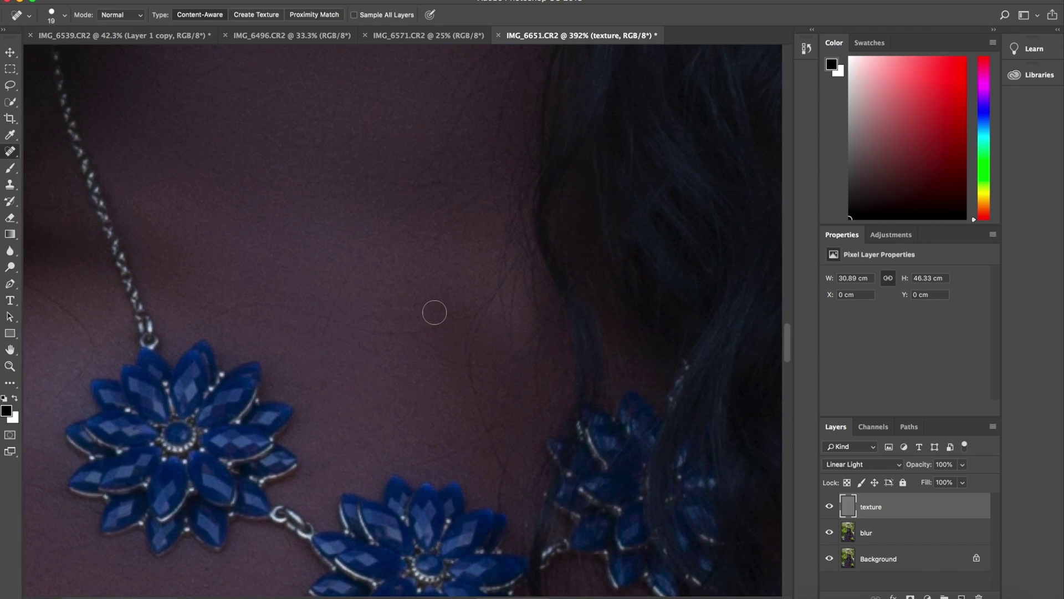
Step: Heal the uneven skin below and around the outer part of the eyebrow nearer the ear with the Spot Healing Brush
{"action": "scroll", "coordinate": [432, 311], "scroll_direction": "up", "scroll_amount": 20}
{"action": "scroll", "coordinate": [396, 368], "scroll_direction": "up", "scroll_amount": 8}
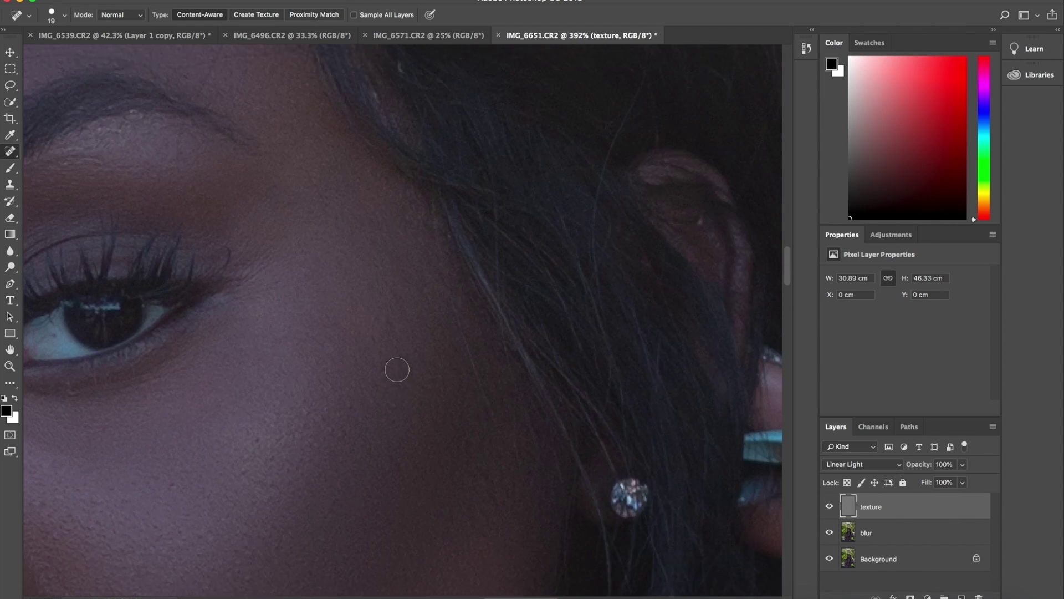
{"action": "scroll", "coordinate": [397, 368], "scroll_direction": "left", "scroll_amount": 8}
{"action": "scroll", "coordinate": [397, 368], "scroll_direction": "right", "scroll_amount": 4}
{"action": "scroll", "coordinate": [397, 368], "scroll_direction": "up", "scroll_amount": 3}
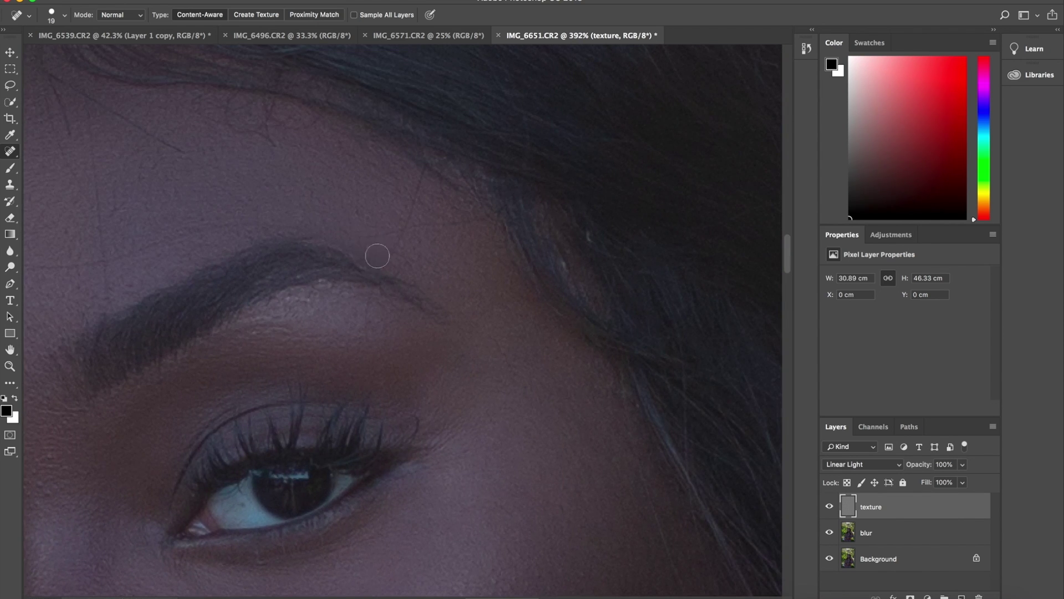
{"action": "left_click", "coordinate": [409, 264]}
{"action": "left_click", "coordinate": [329, 293]}
{"action": "left_click", "coordinate": [260, 319]}
{"action": "scroll", "coordinate": [252, 328], "scroll_direction": "down", "scroll_amount": 5}
{"action": "scroll", "coordinate": [363, 308], "scroll_direction": "up", "scroll_amount": 5}
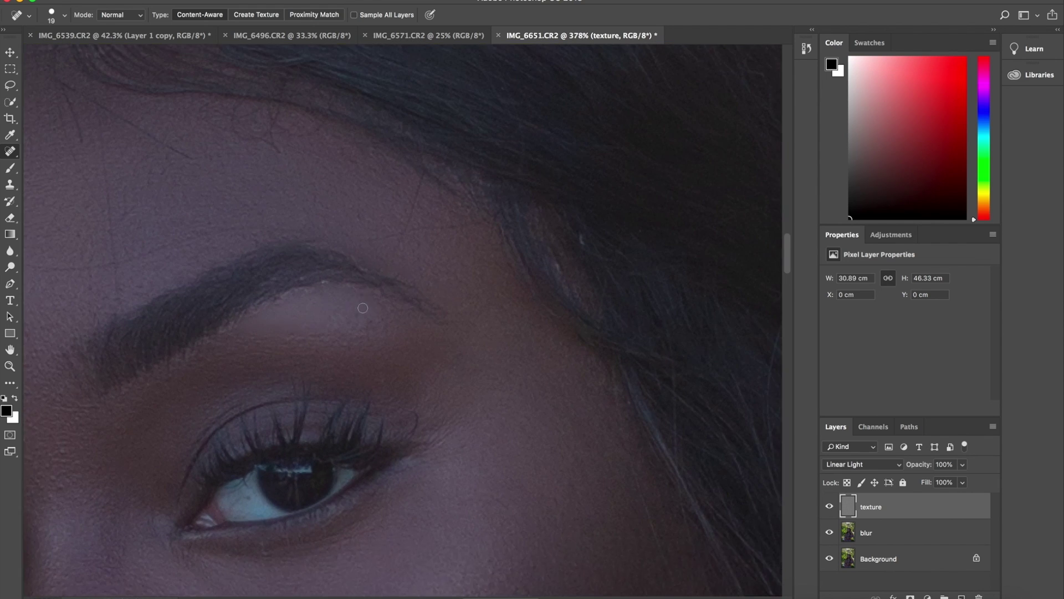
{"action": "left_click", "coordinate": [408, 314]}
Step: Review the retouched skin on the abdomen, the chest and the whole portrait at different magnifications
{"action": "scroll", "coordinate": [65, 397], "scroll_direction": "left", "scroll_amount": 1}
{"action": "scroll", "coordinate": [177, 455], "scroll_direction": "down", "scroll_amount": 10}
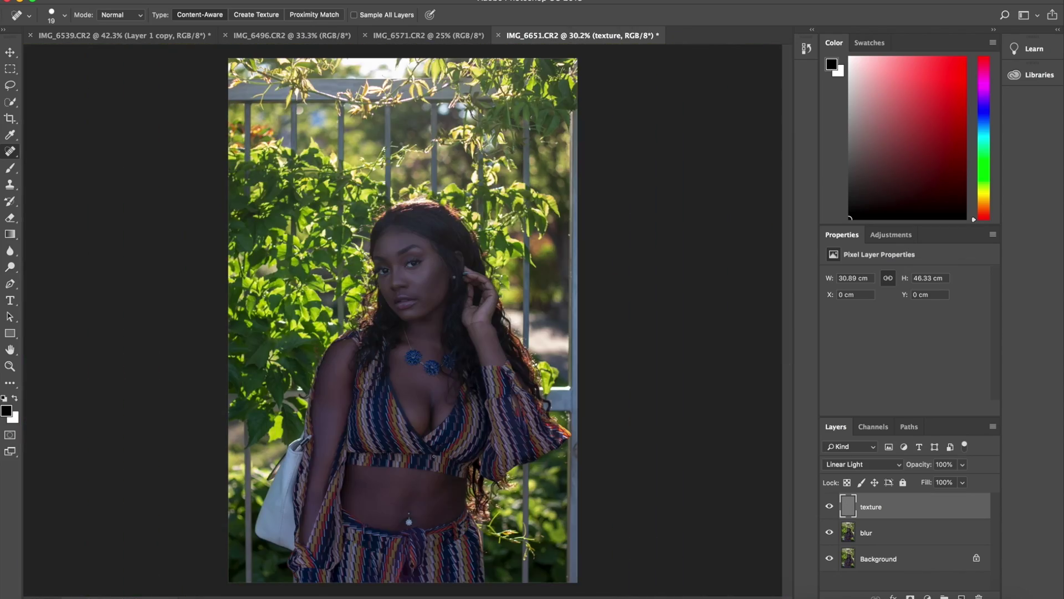
{"action": "scroll", "coordinate": [363, 462], "scroll_direction": "up", "scroll_amount": 6}
{"action": "scroll", "coordinate": [368, 437], "scroll_direction": "up", "scroll_amount": 3}
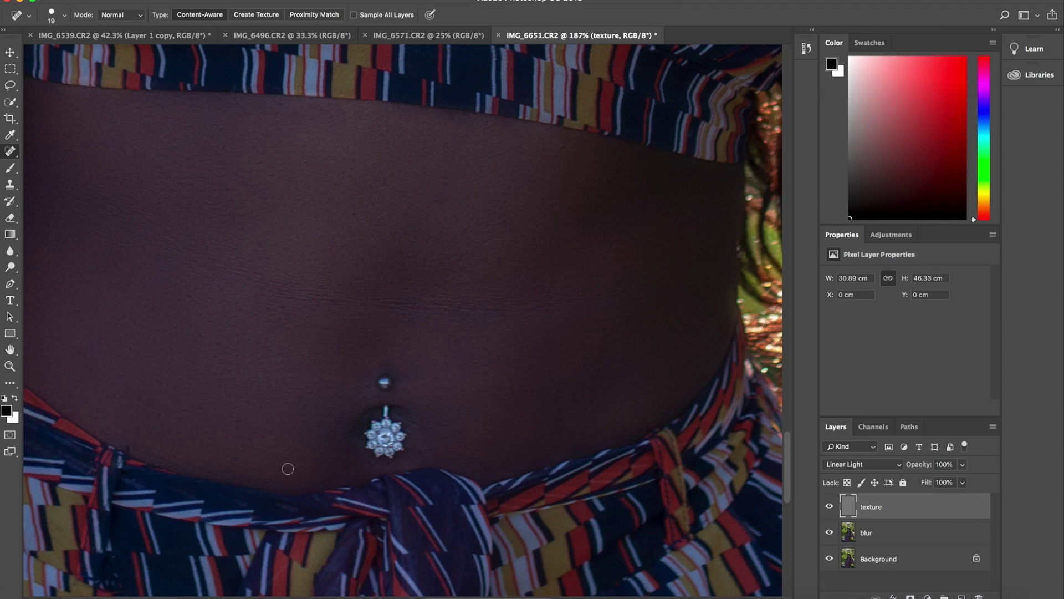
{"action": "scroll", "coordinate": [405, 374], "scroll_direction": "down", "scroll_amount": 5}
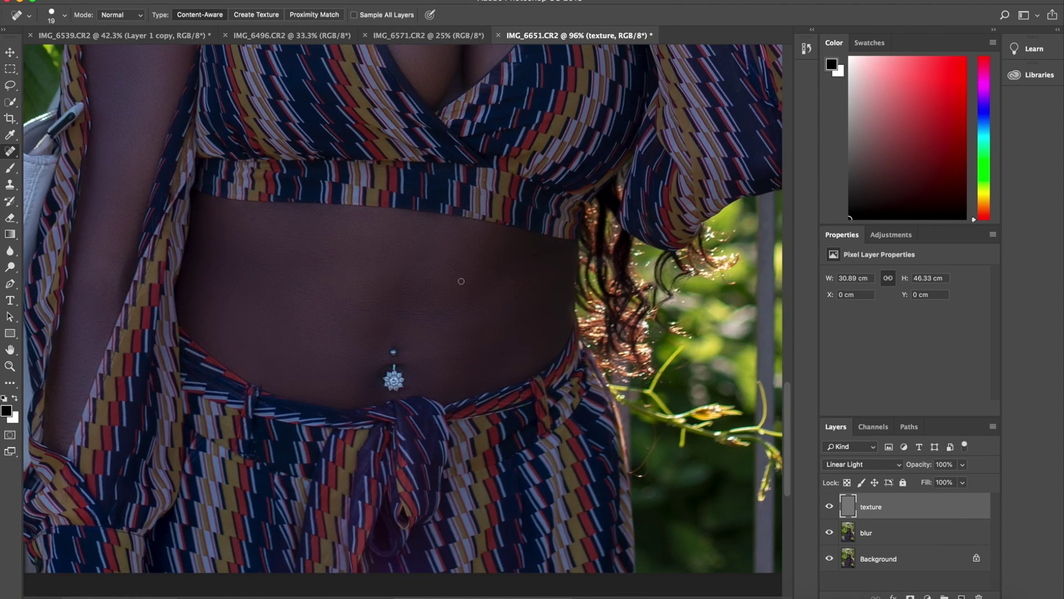
{"action": "scroll", "coordinate": [461, 281], "scroll_direction": "down", "scroll_amount": 3}
{"action": "scroll", "coordinate": [461, 281], "scroll_direction": "up", "scroll_amount": 10}
{"action": "scroll", "coordinate": [388, 300], "scroll_direction": "down", "scroll_amount": 1}
{"action": "scroll", "coordinate": [312, 317], "scroll_direction": "down", "scroll_amount": 10}
{"action": "scroll", "coordinate": [312, 318], "scroll_direction": "down", "scroll_amount": 2}
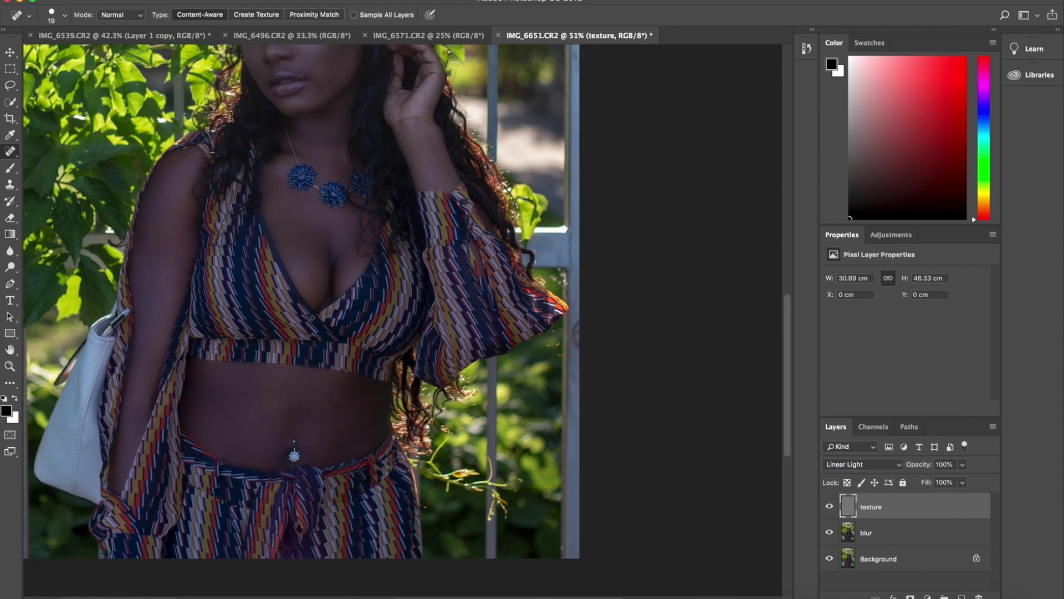
{"action": "scroll", "coordinate": [312, 318], "scroll_direction": "up", "scroll_amount": 8}
{"action": "scroll", "coordinate": [313, 325], "scroll_direction": "left", "scroll_amount": 2}
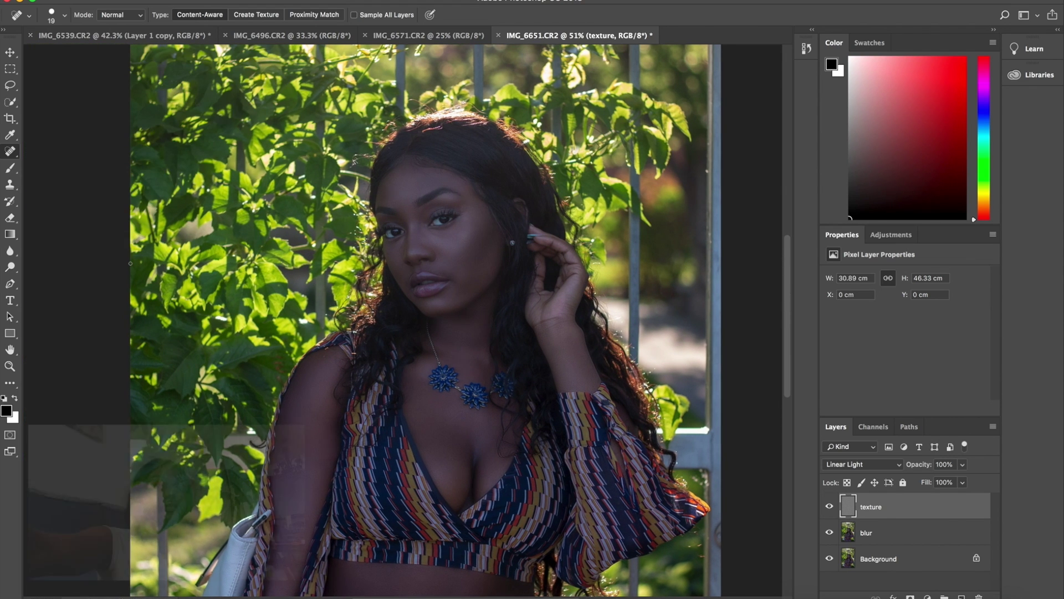
Step: Set up an Export As of the portrait in JPG format with Bicubic Automatic resampling
{"action": "left_click", "coordinate": [114, 0]}
{"action": "mouse_move", "coordinate": [166, 145]}
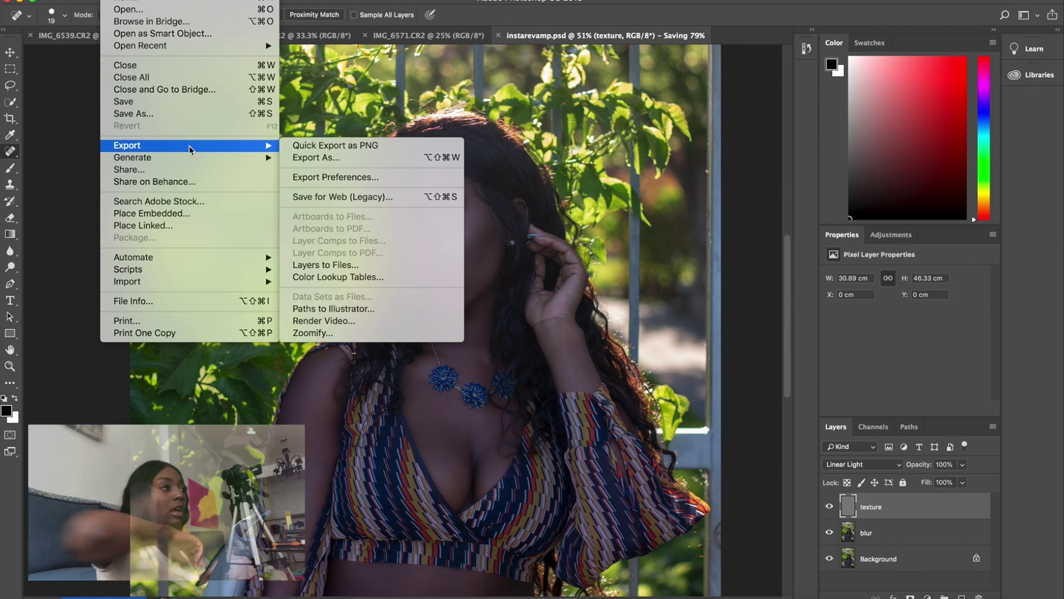
{"action": "left_click", "coordinate": [344, 157]}
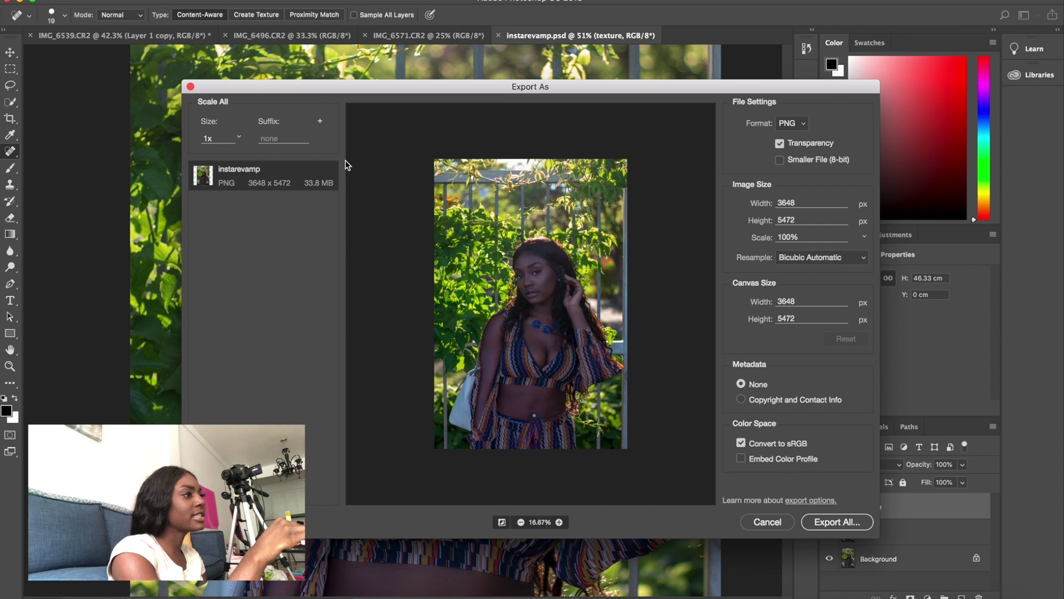
{"action": "left_click", "coordinate": [791, 123]}
{"action": "left_click", "coordinate": [800, 145]}
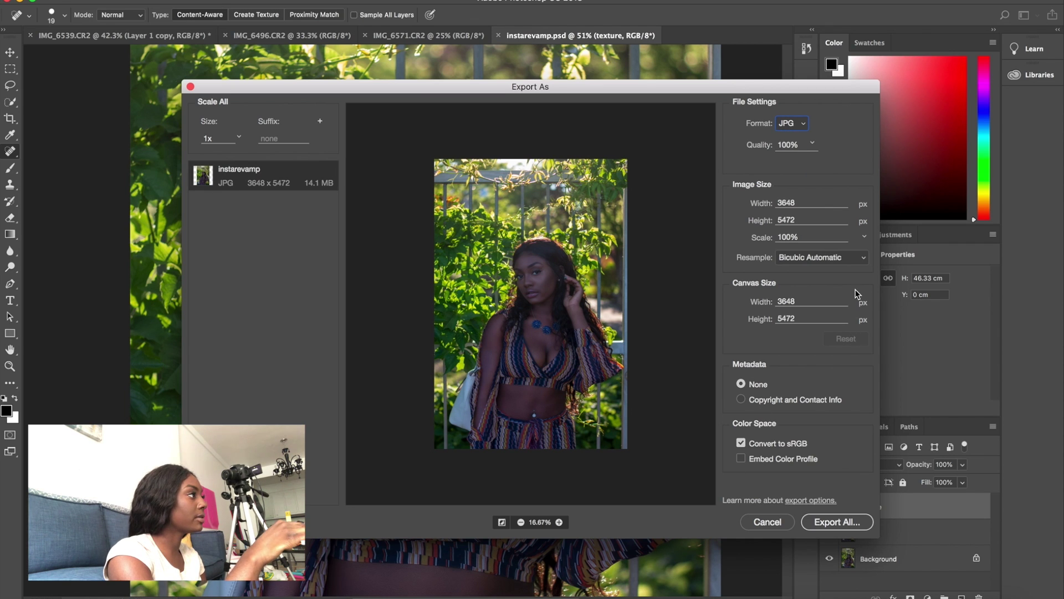
{"action": "left_click", "coordinate": [824, 259]}
{"action": "left_click", "coordinate": [823, 281]}
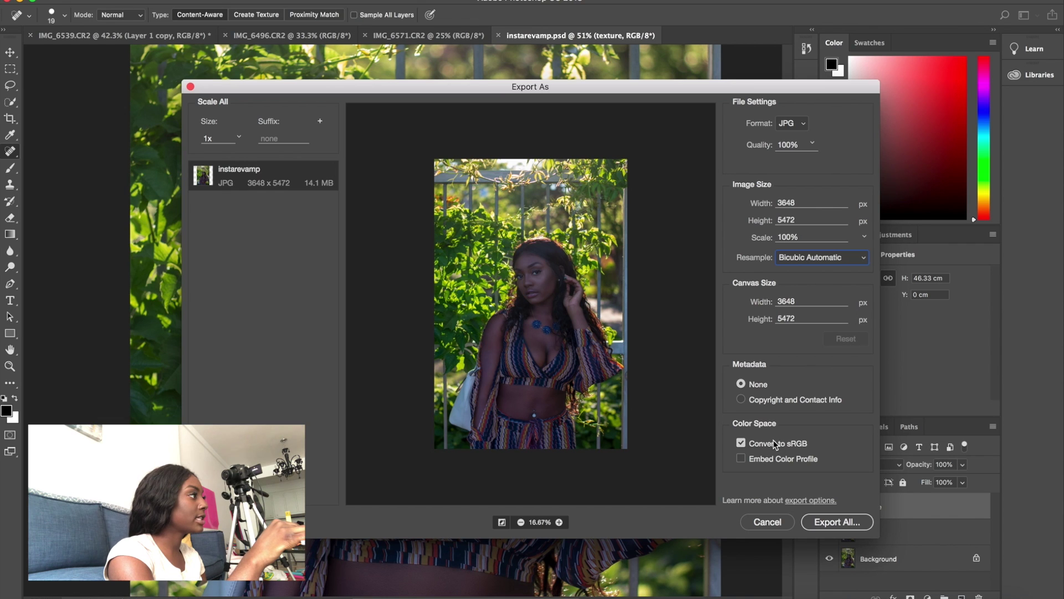
Step: Export the portrait as instarevamp.jpg, choosing a destination folder and the Orange tag
{"action": "left_click", "coordinate": [845, 524]}
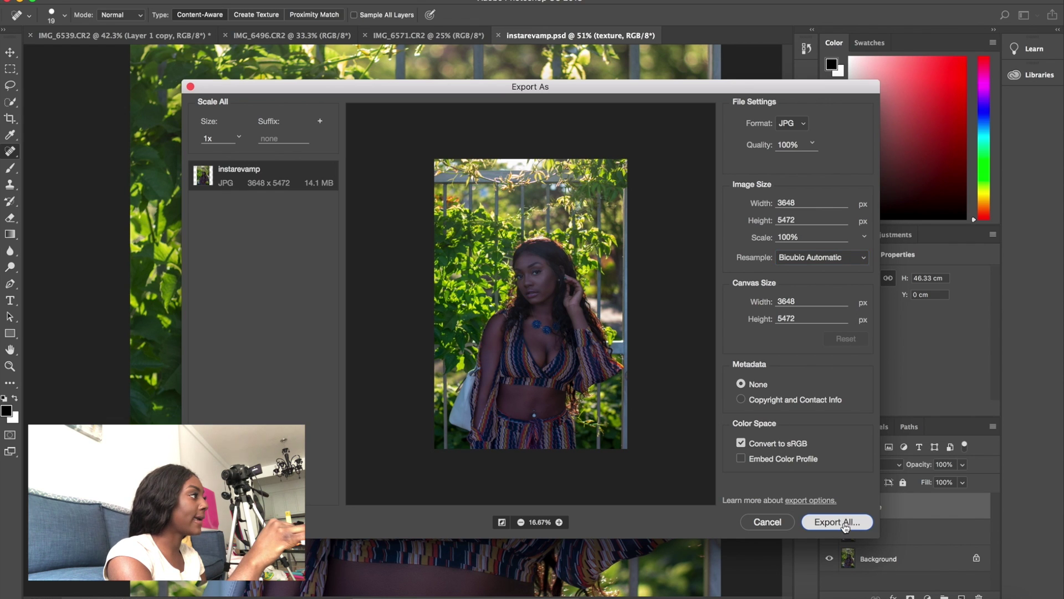
{"action": "left_click", "coordinate": [371, 209]}
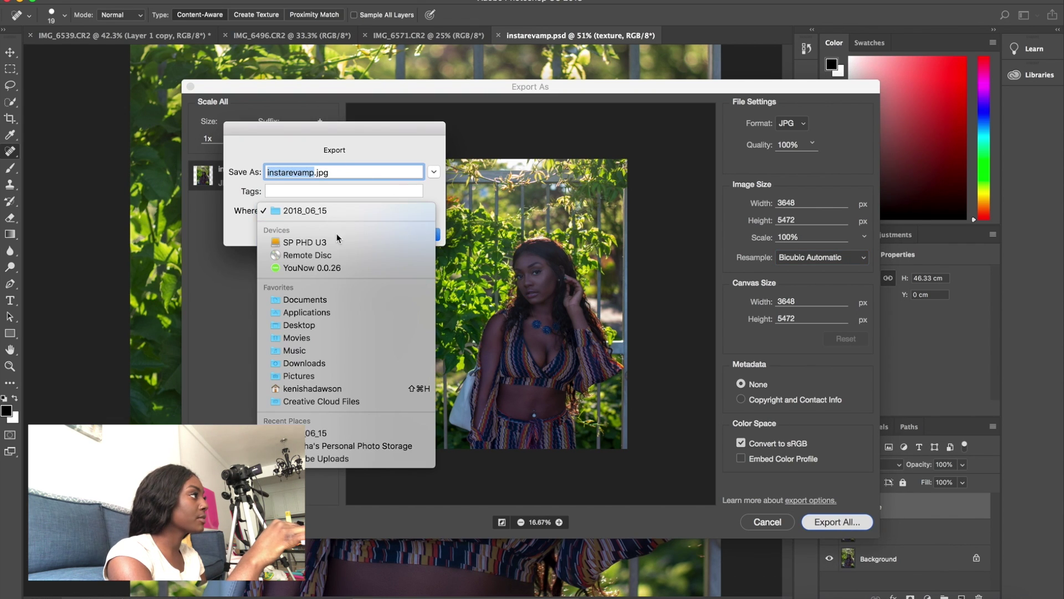
{"action": "left_click", "coordinate": [326, 361]}
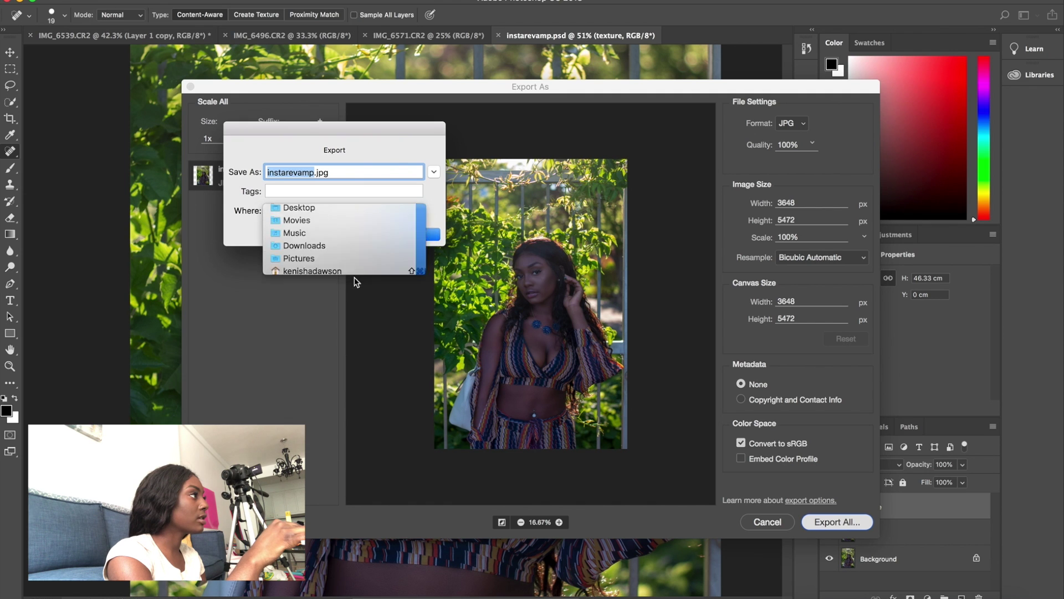
{"action": "left_click", "coordinate": [380, 190]}
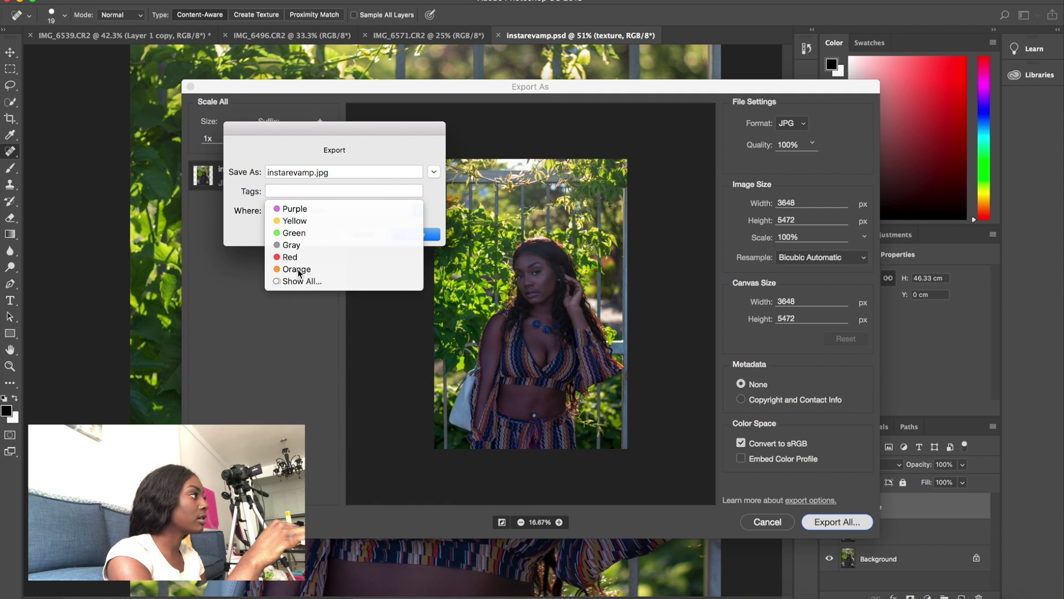
{"action": "left_click", "coordinate": [299, 270]}
{"action": "left_click", "coordinate": [435, 238]}
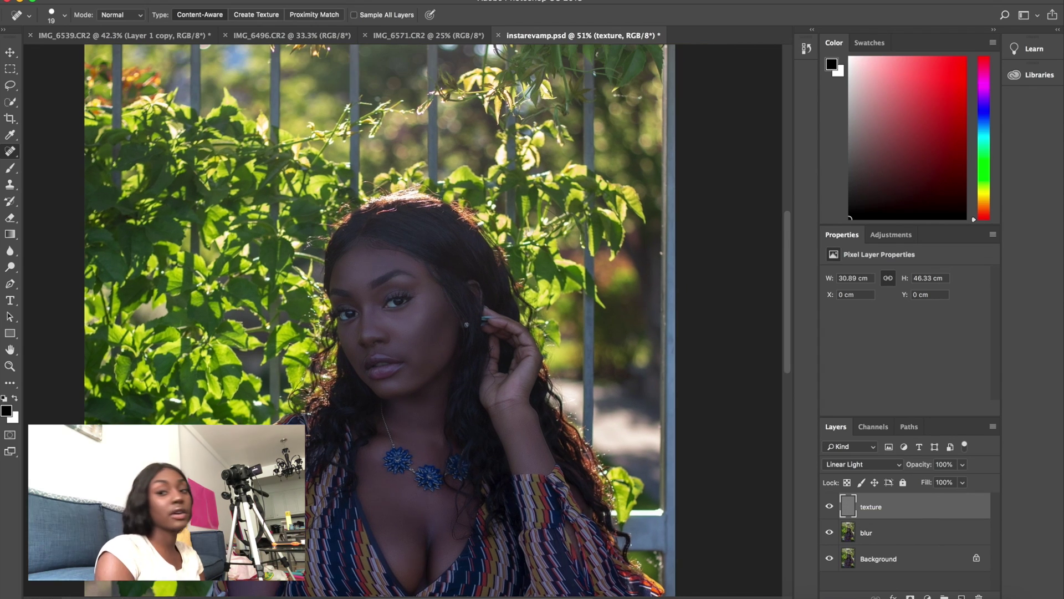
Step: Try to open Adobe Lightroom Classic CC from the installed applications
{"action": "scroll", "coordinate": [216, 368], "scroll_direction": "right", "scroll_amount": 2}
{"action": "key", "text": "F4"}
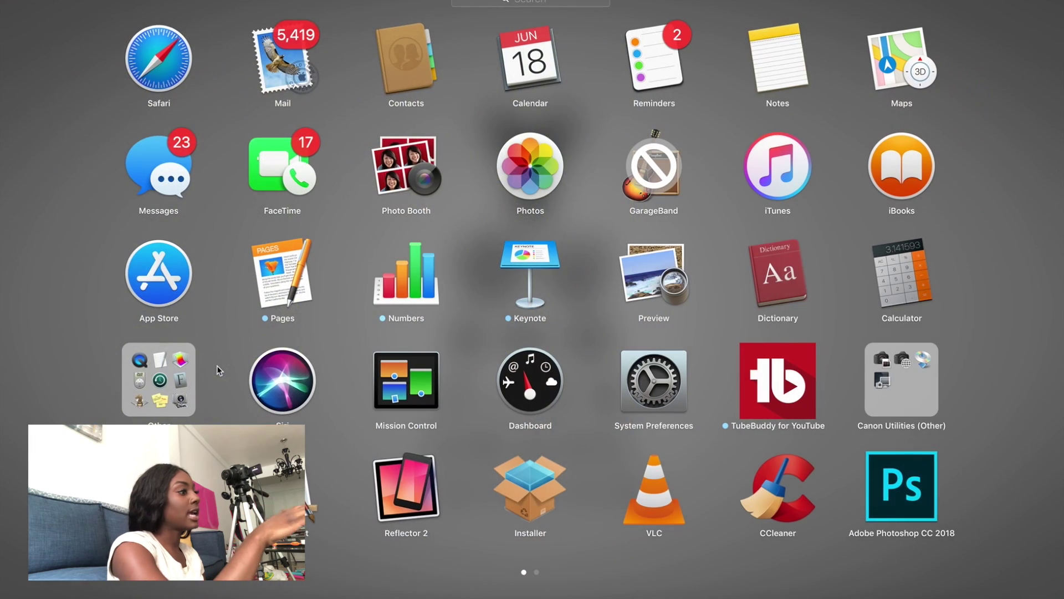
{"action": "scroll", "coordinate": [649, 464], "scroll_direction": "right", "scroll_amount": 3}
{"action": "left_click", "coordinate": [787, 71]}
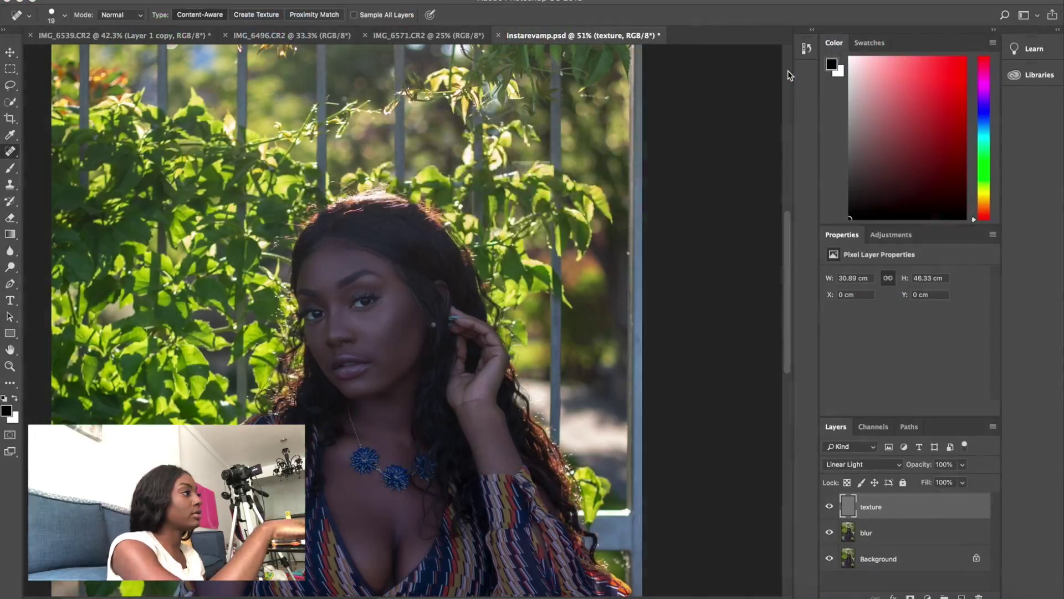
{"action": "left_click", "coordinate": [626, 198]}
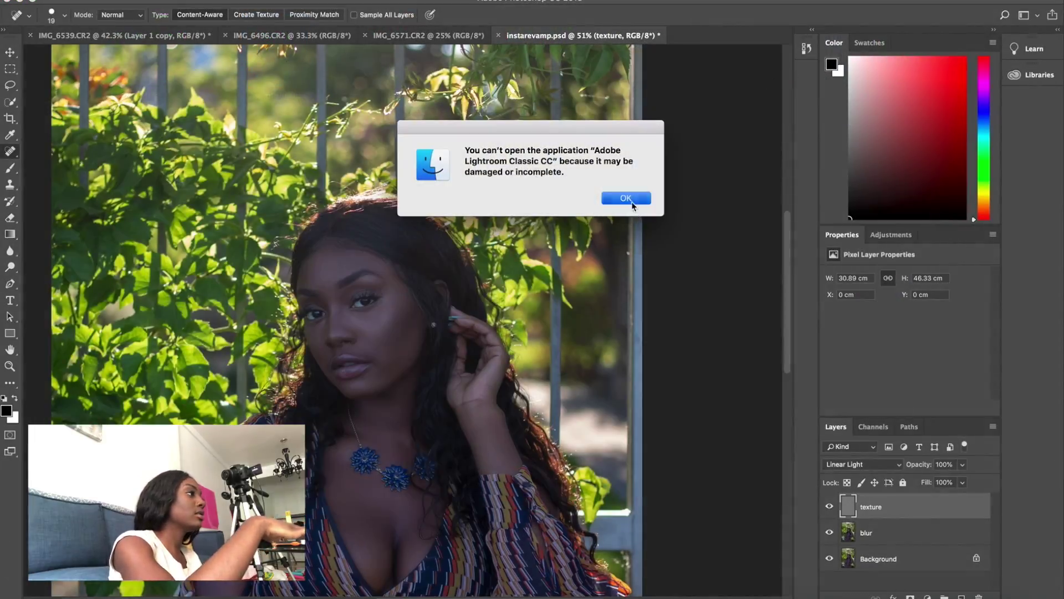